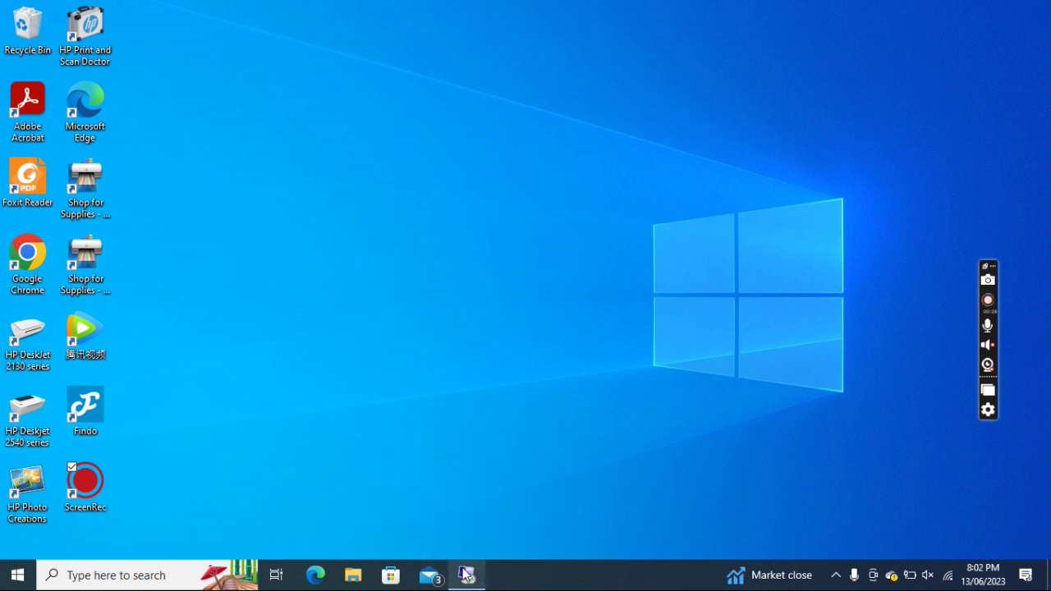
Bring the Remote Desktop session forward and minimize the Outlook virtual machine window.
mouse_move(466, 575)
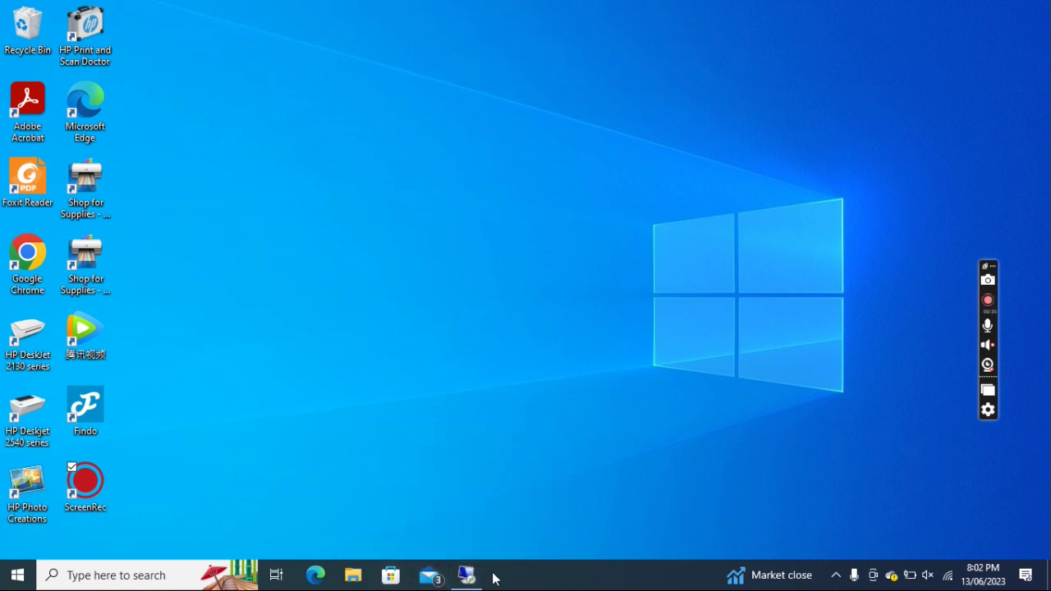
click(466, 575)
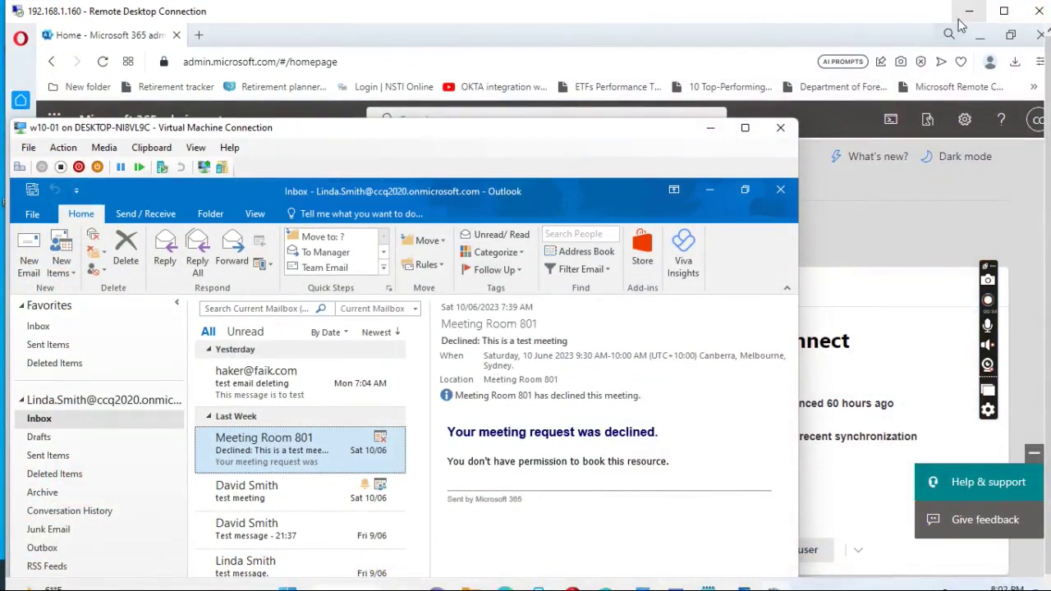
click(710, 133)
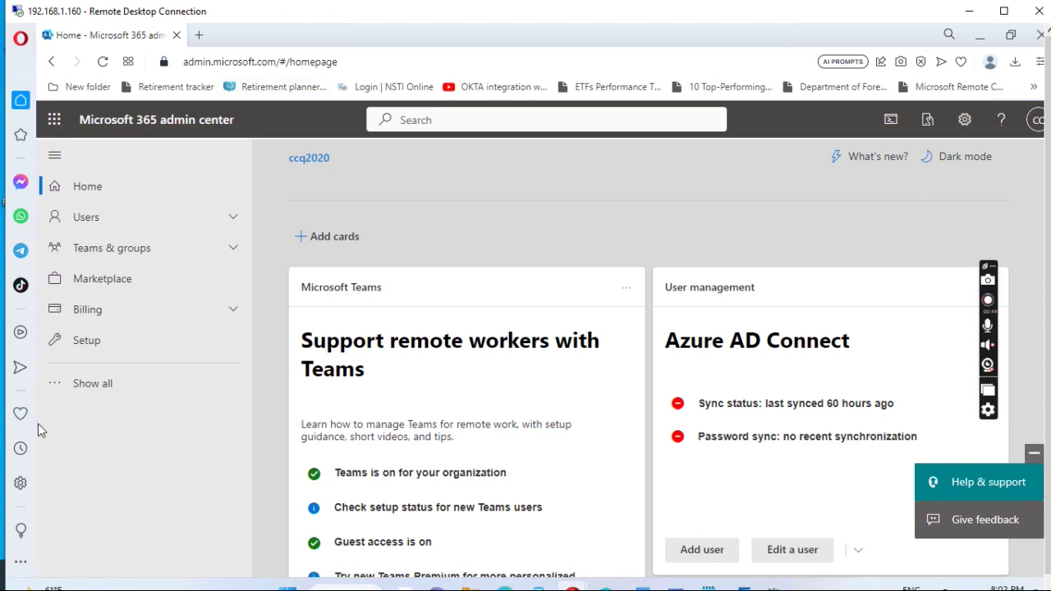
Open the Azure Active Directory admin center from the full admin centers list.
click(54, 392)
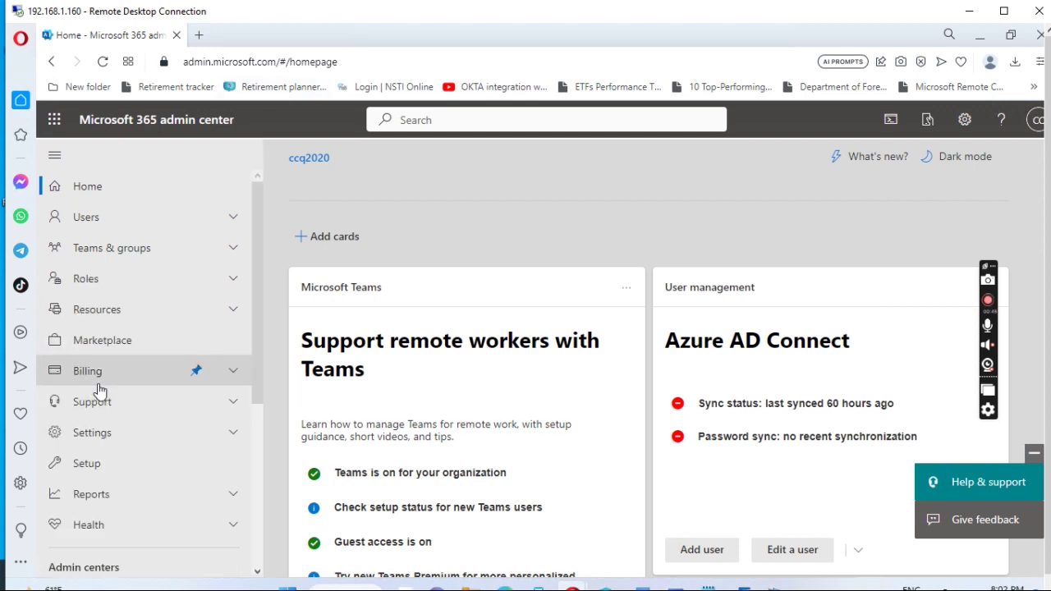
scroll(98, 386, down, 3)
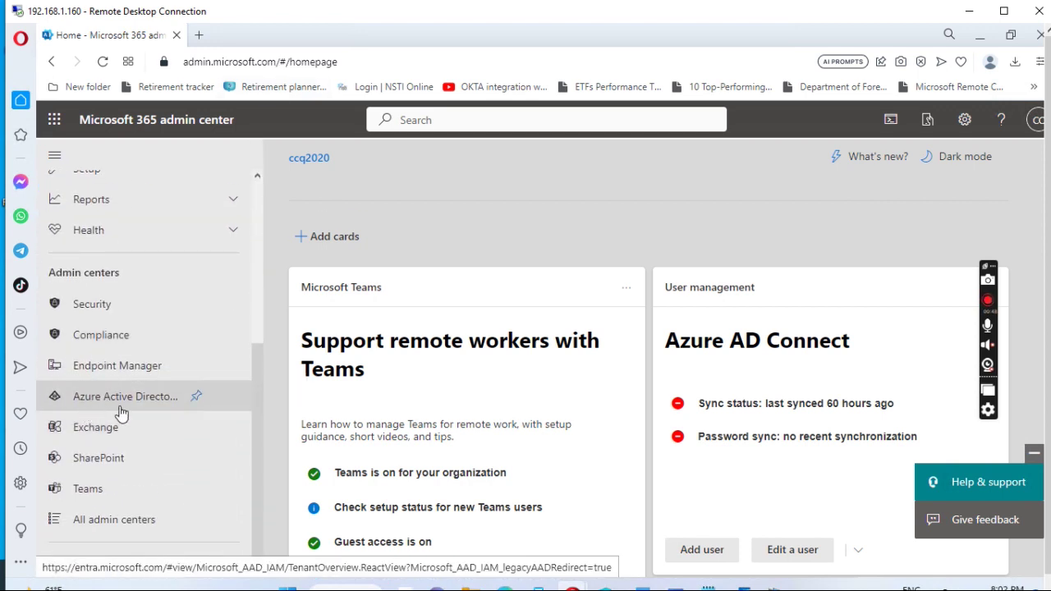
click(104, 402)
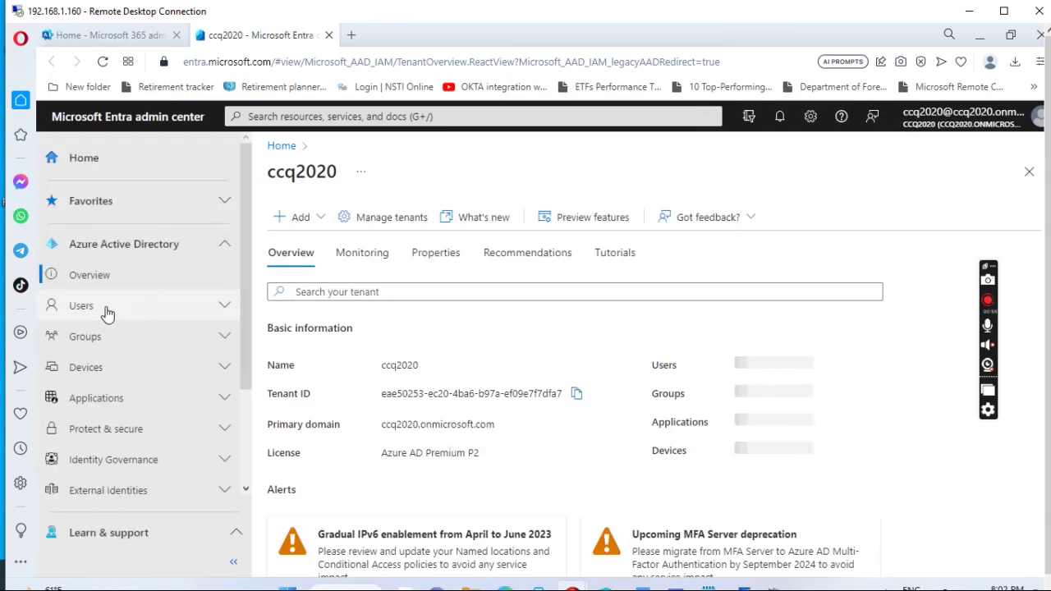
Confirm the tenant user holds the Compliance and Global Administrator roles, then return to Microsoft 365 admin center.
click(106, 308)
click(106, 338)
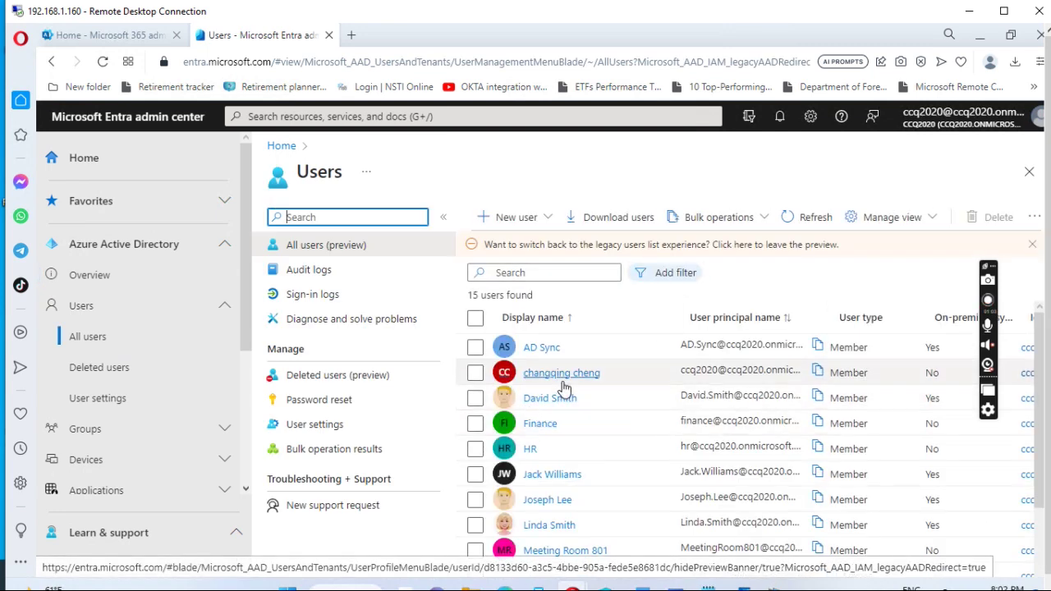
click(562, 374)
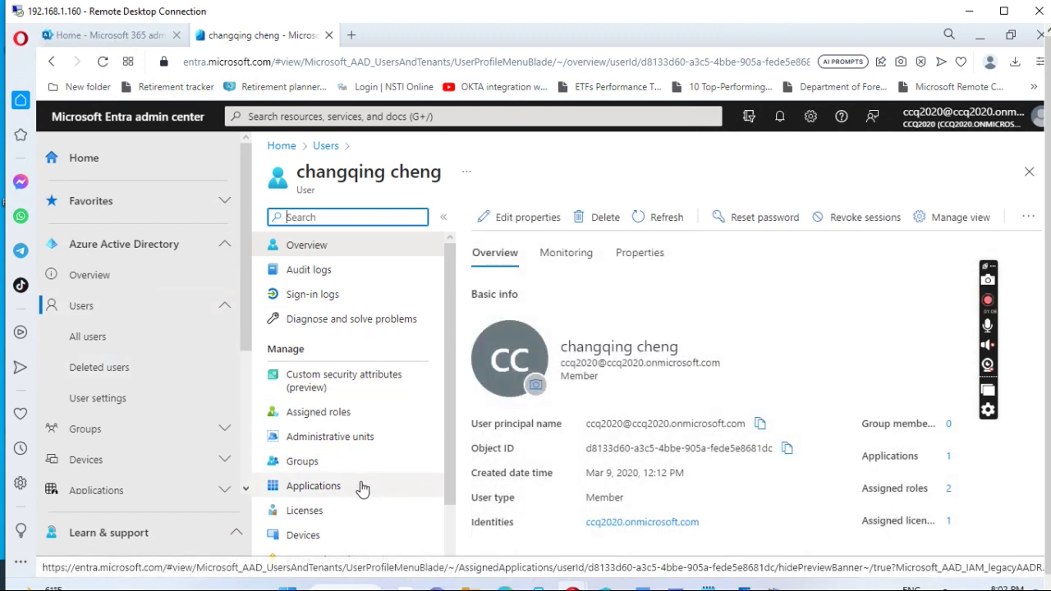
scroll(351, 499, down, 1)
scroll(382, 433, up, 1)
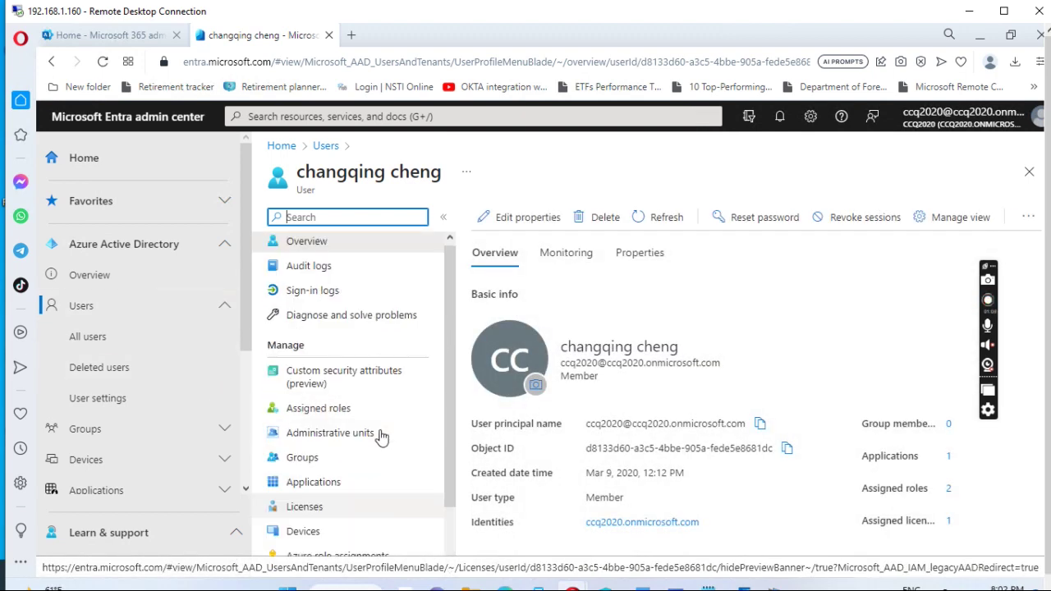
scroll(393, 396, up, 1)
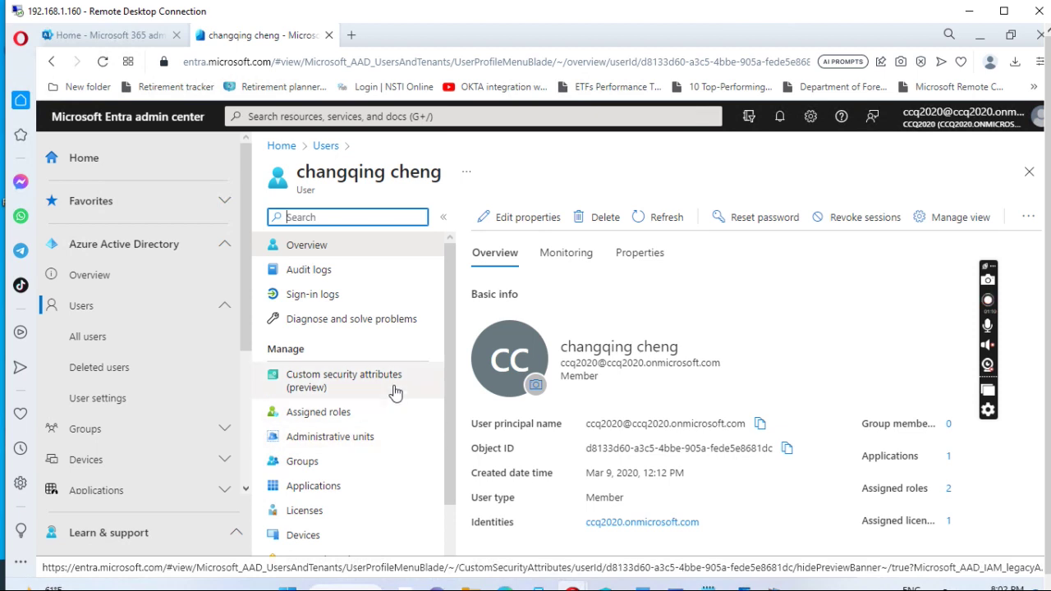
click(319, 419)
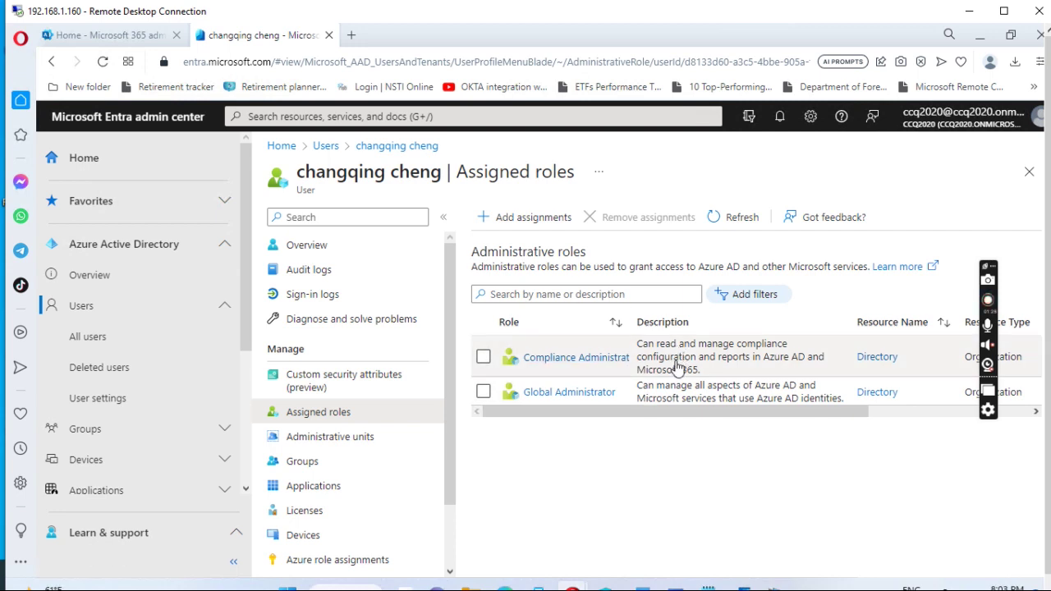
drag(243, 221, 255, 379)
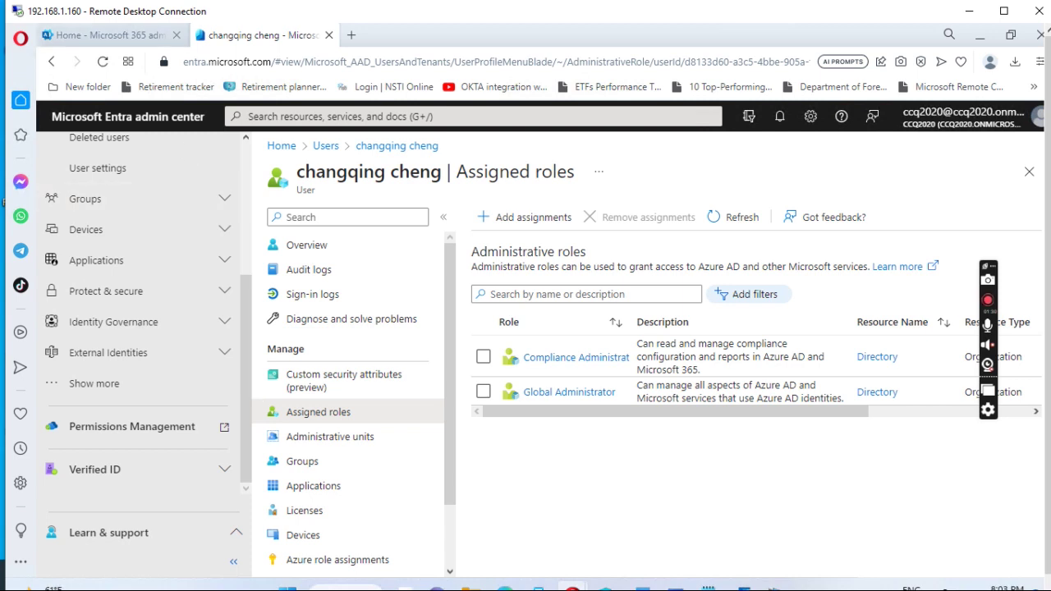
click(104, 37)
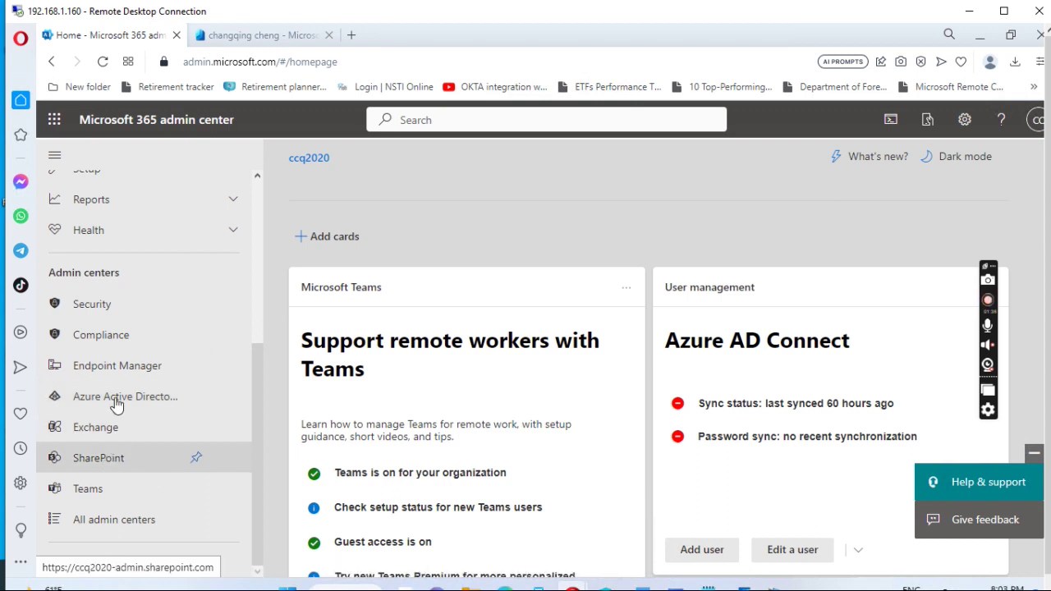
Open the Compliance portal and go to Roles & scopes > Permissions.
click(96, 344)
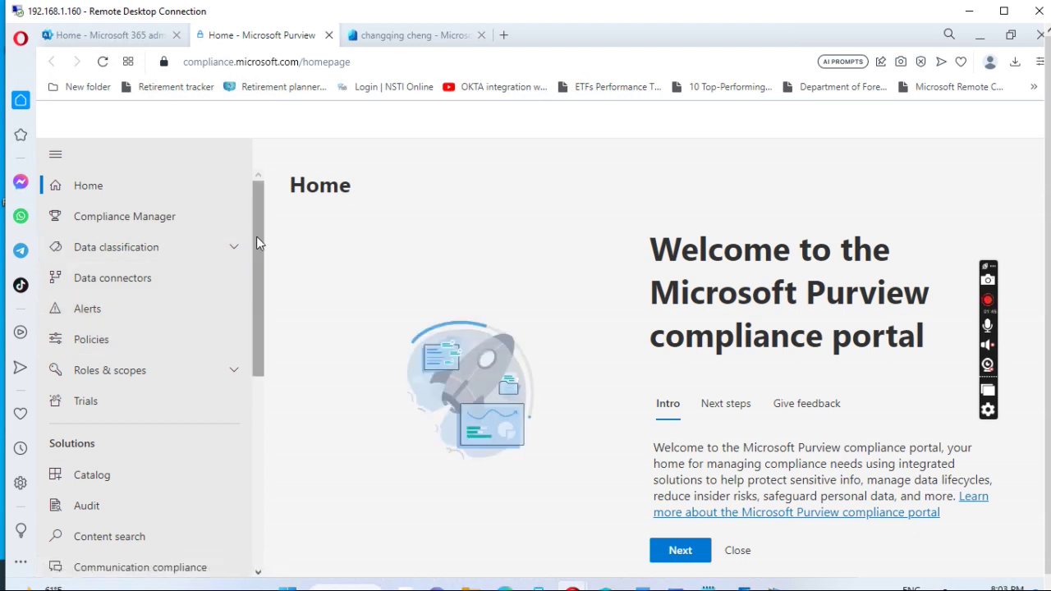
mouse_move(256, 237)
mouse_down()
mouse_move(265, 474)
mouse_move(263, 226)
mouse_up()
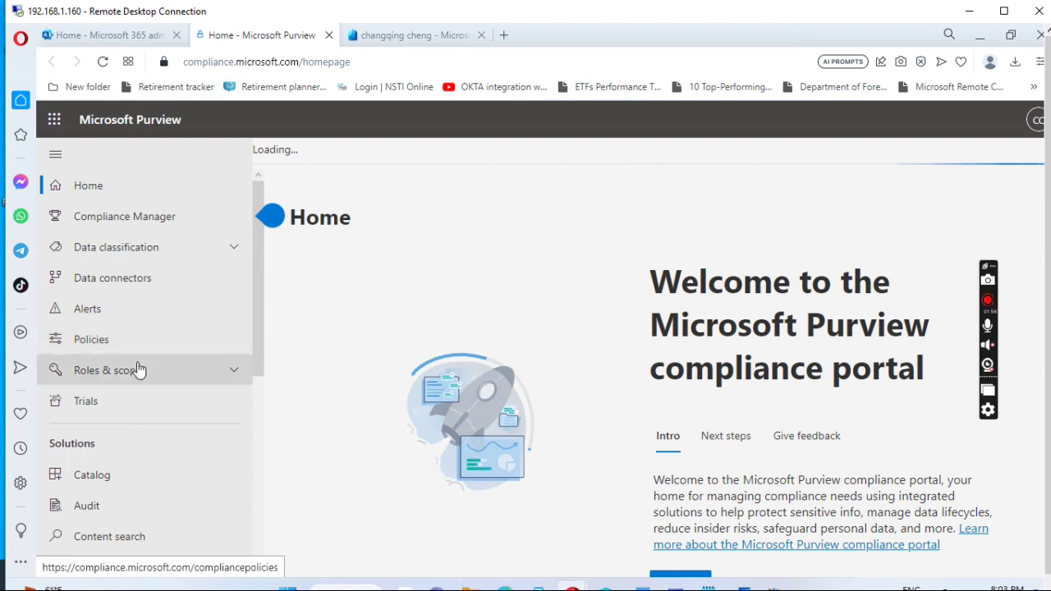
click(114, 377)
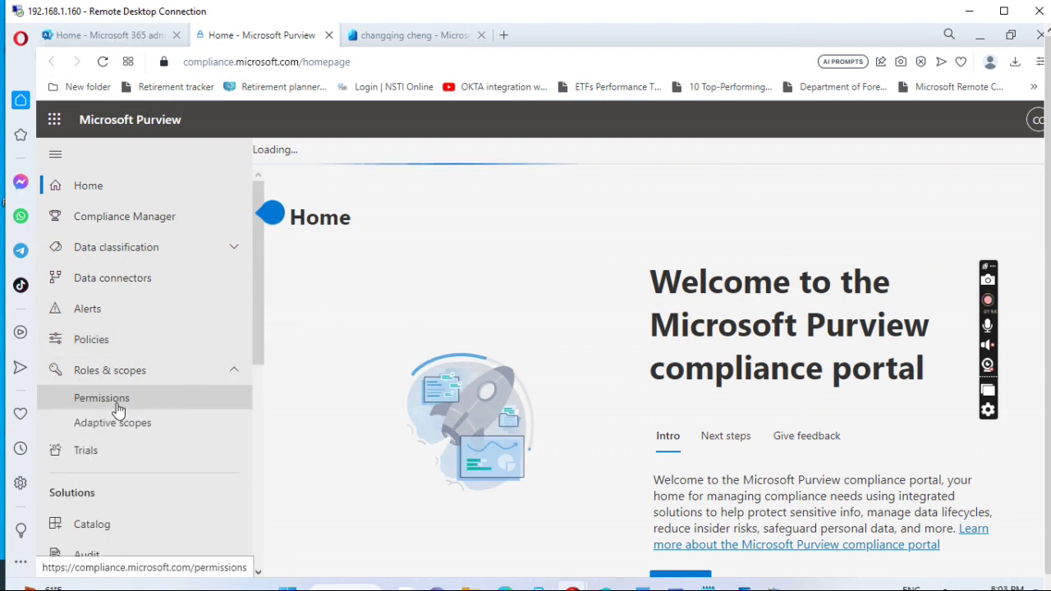
click(113, 403)
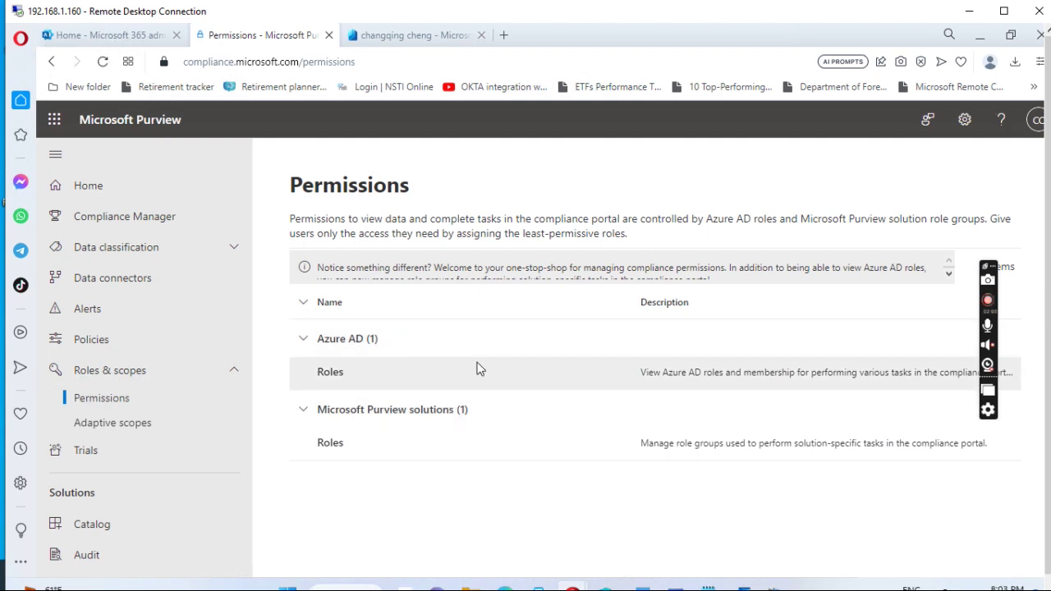
Browse the Azure AD compliance roles, then open the Microsoft Purview solutions role groups.
click(330, 374)
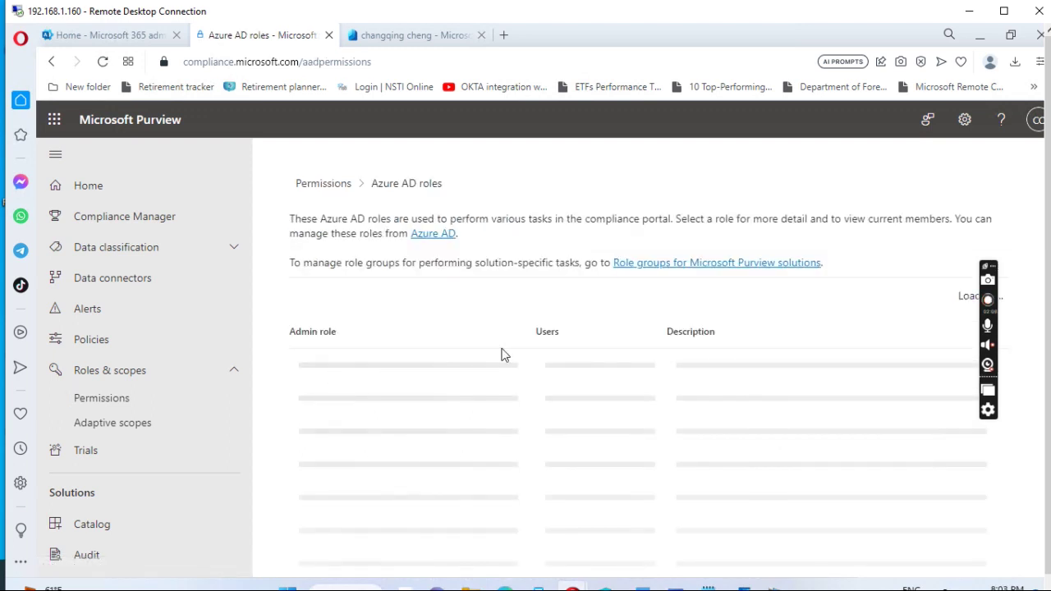
scroll(503, 331, down, 1)
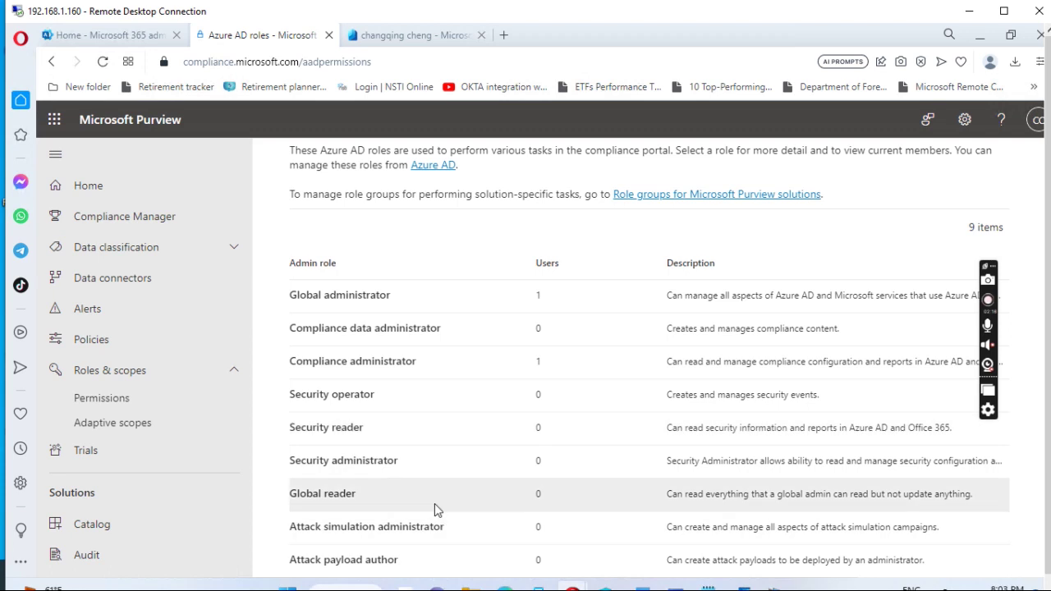
scroll(435, 504, up, 1)
scroll(432, 467, down, 1)
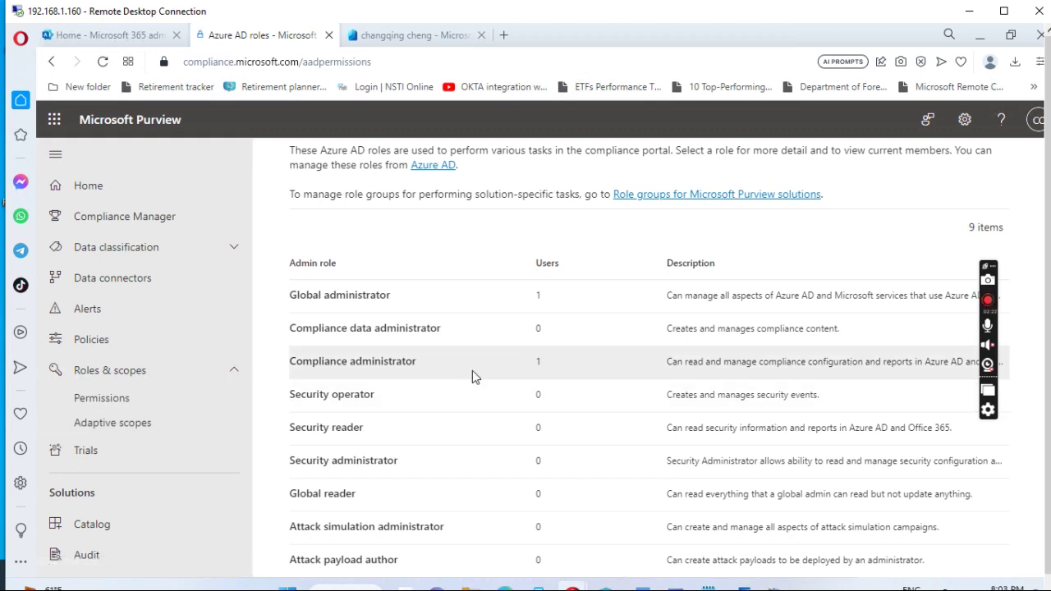
scroll(473, 376, up, 1)
scroll(472, 376, down, 1)
click(99, 399)
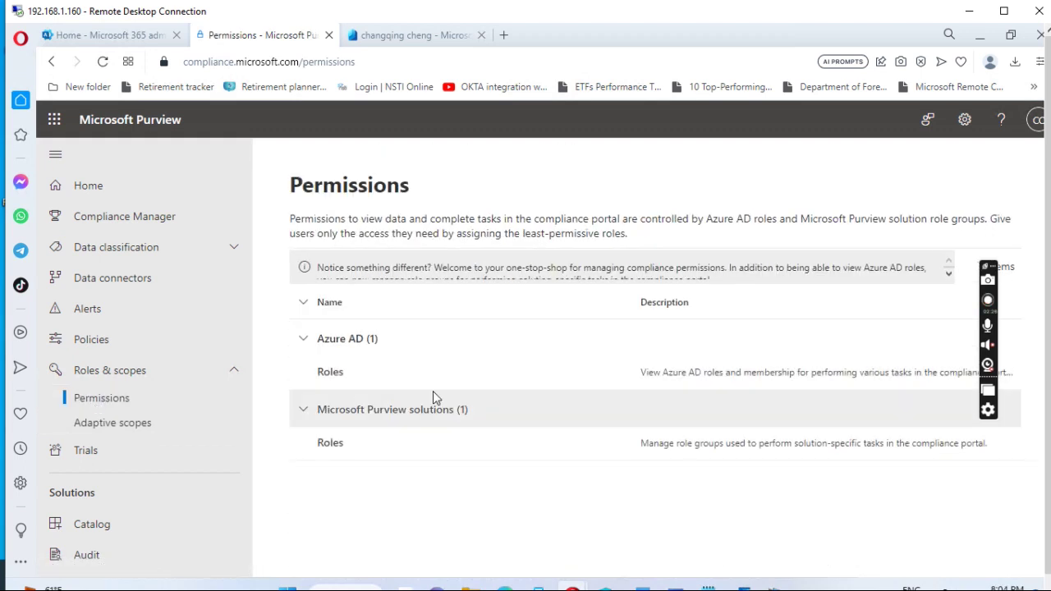
click(330, 445)
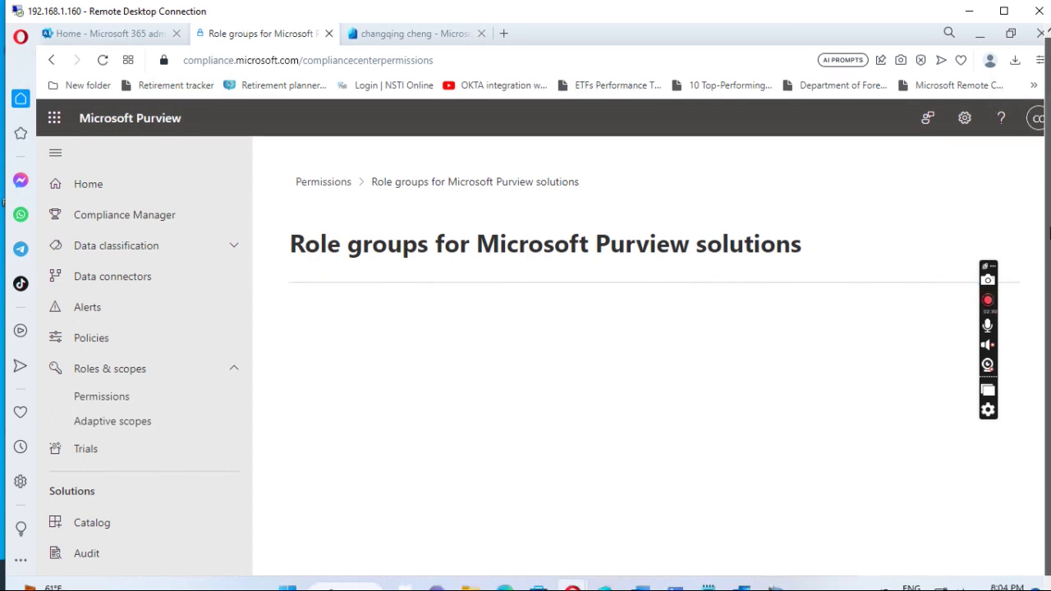
Select the eDiscovery Manager role group and start editing it.
drag(1048, 232, 1049, 247)
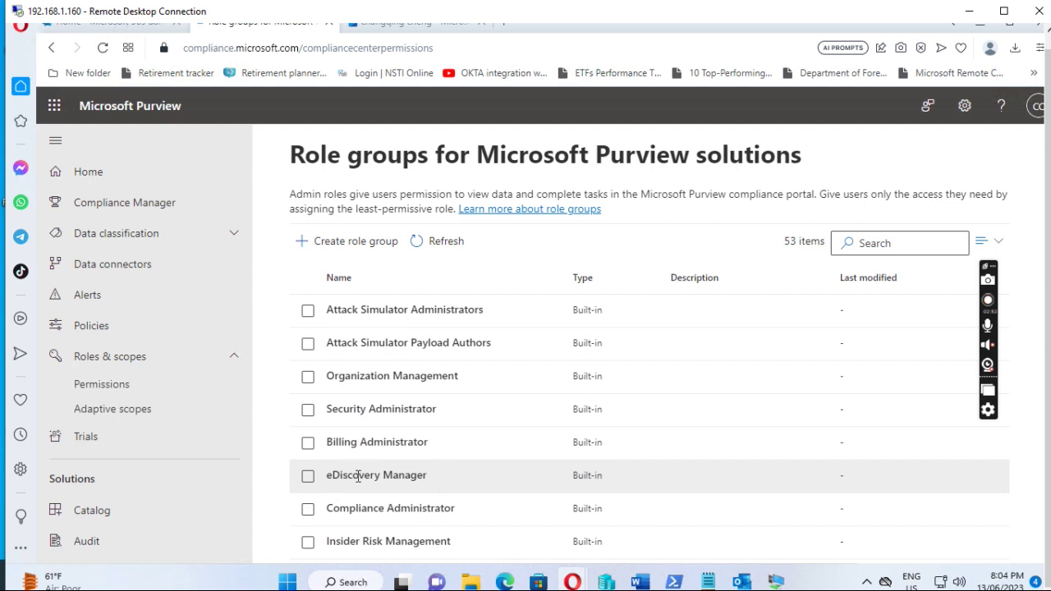
click(308, 478)
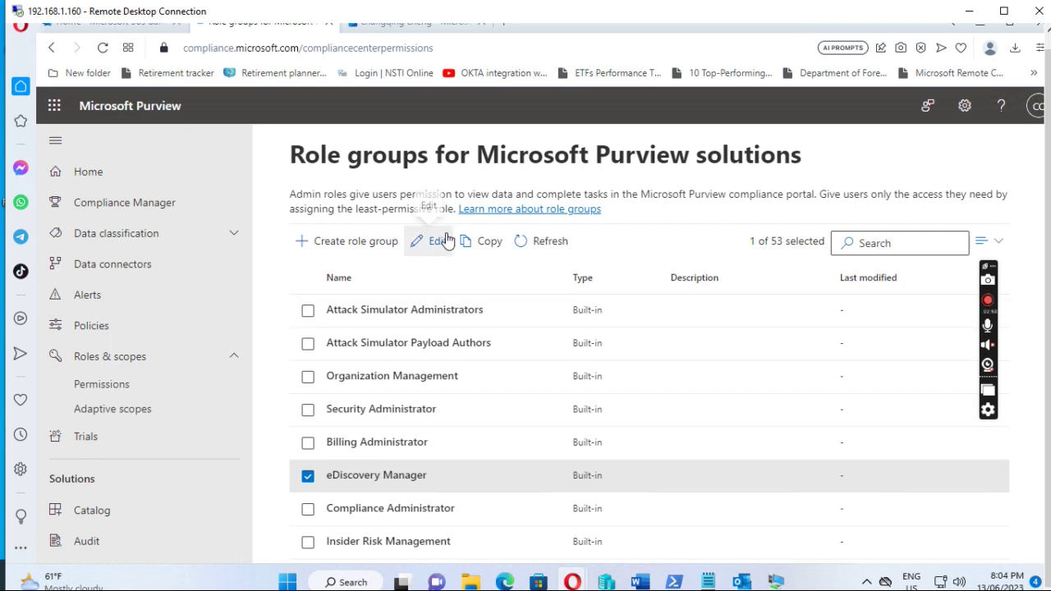
click(446, 248)
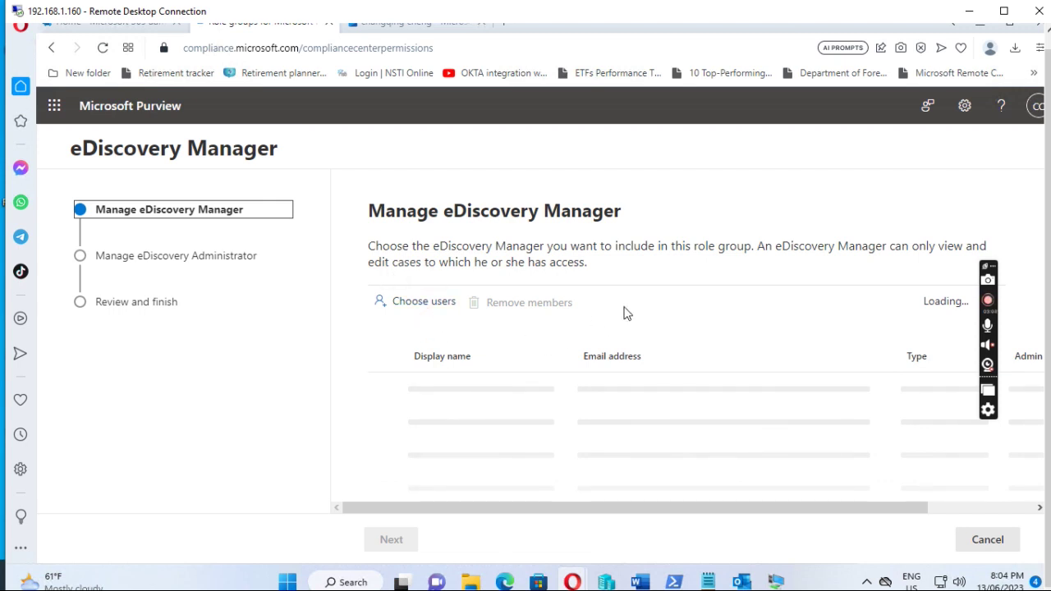
Search the role group member picker for the tenant's admin account.
scroll(624, 312, down, 1)
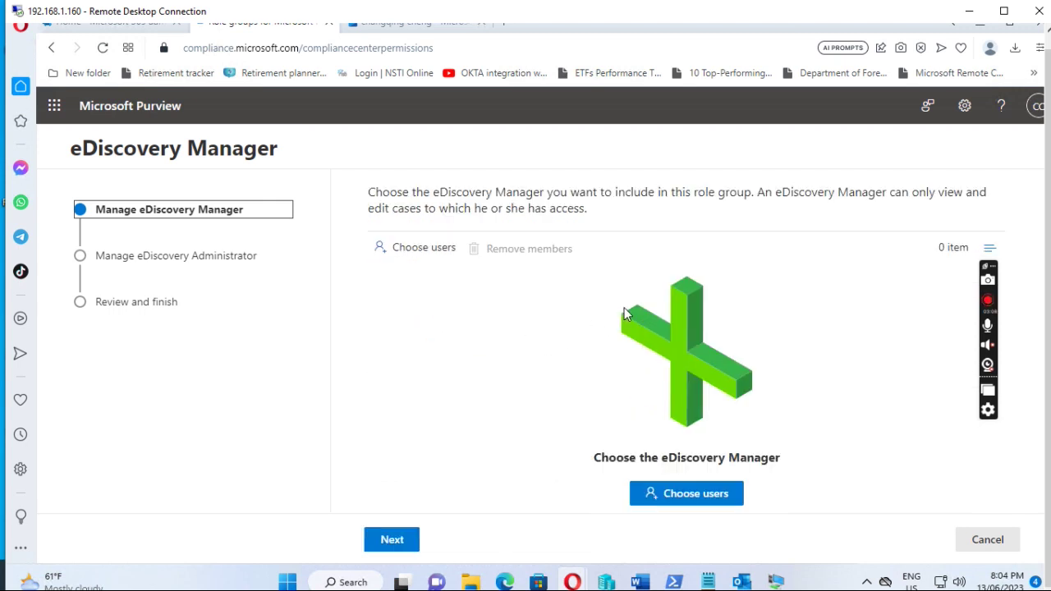
click(676, 506)
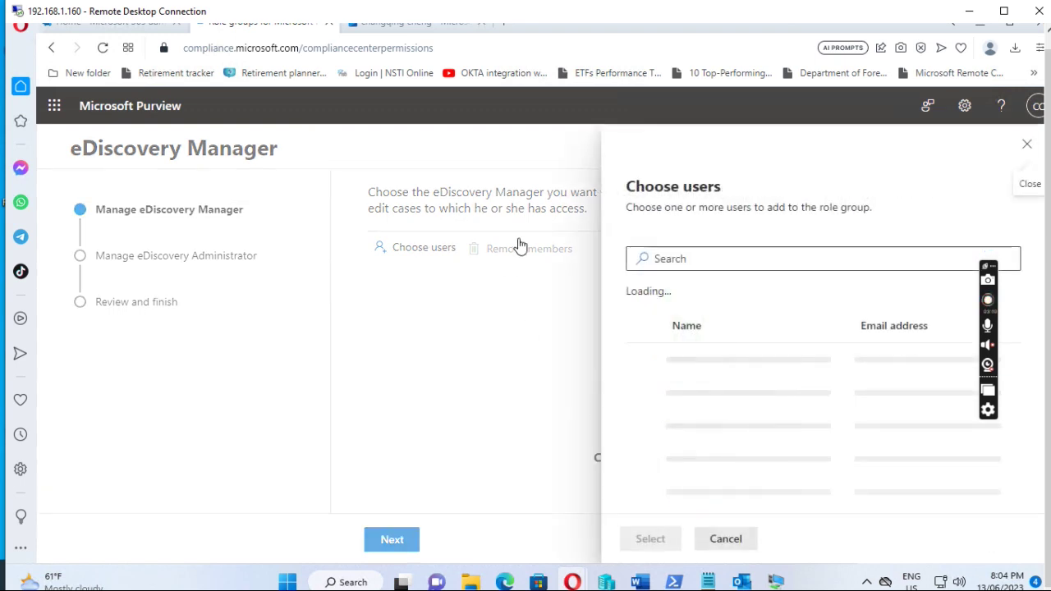
click(677, 258)
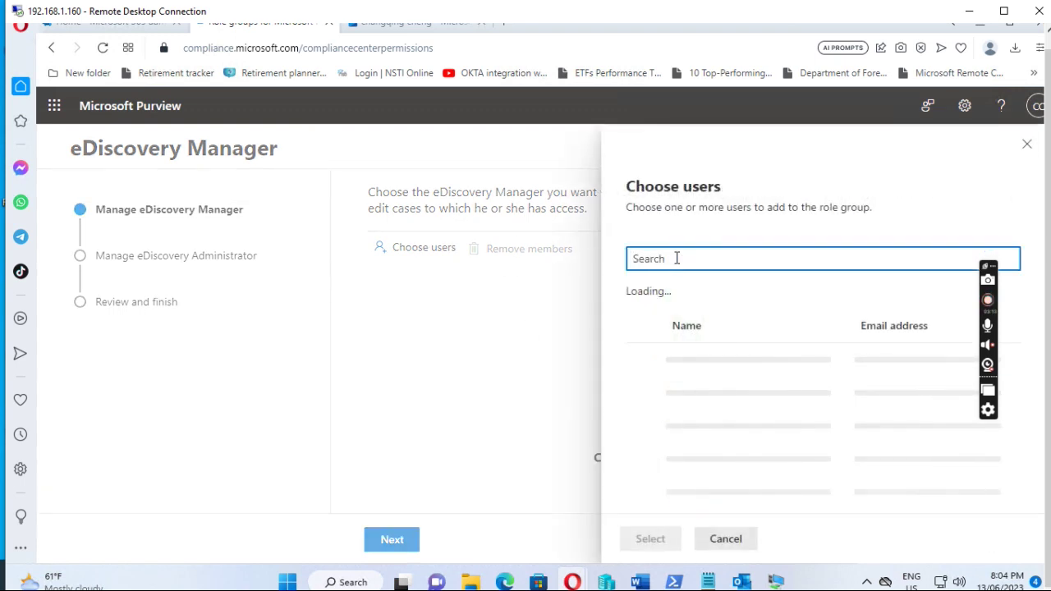
text(ccq2020)
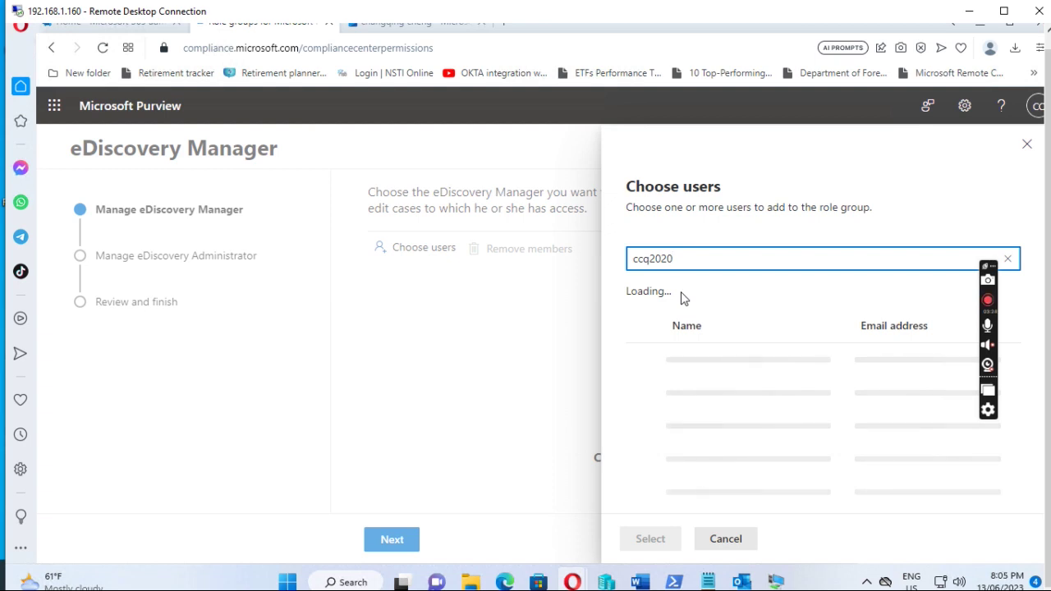
click(681, 298)
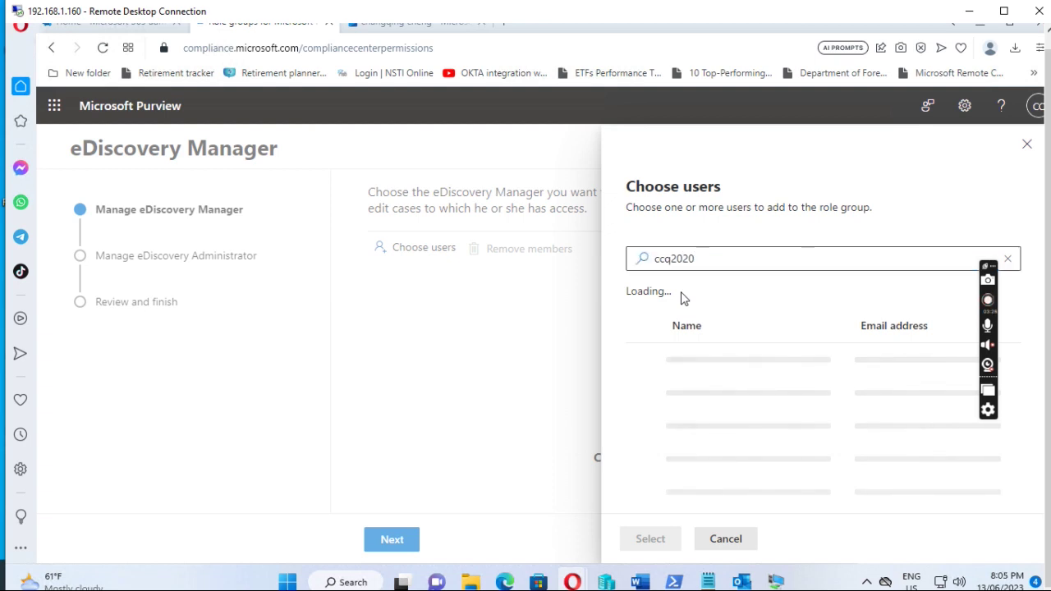
click(751, 259)
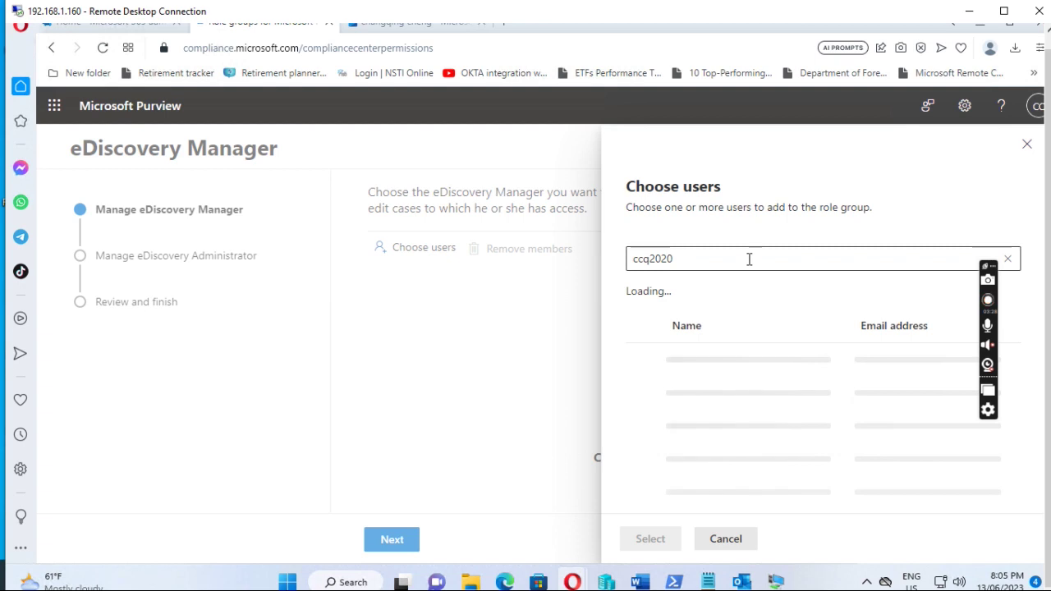
drag(730, 263, 633, 271)
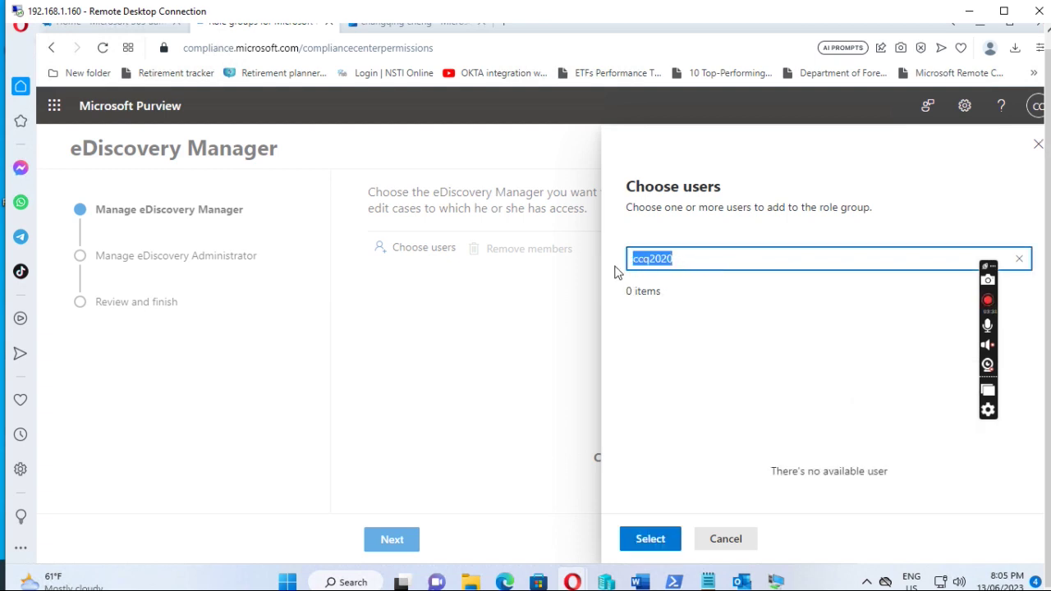
text(cc)
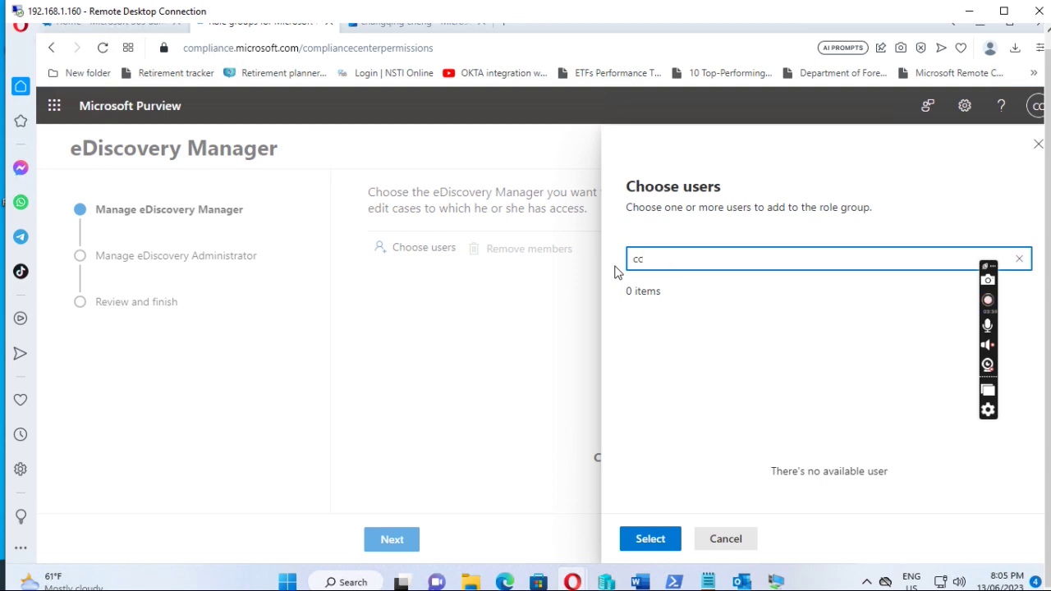
text(q2020)
key(Return)
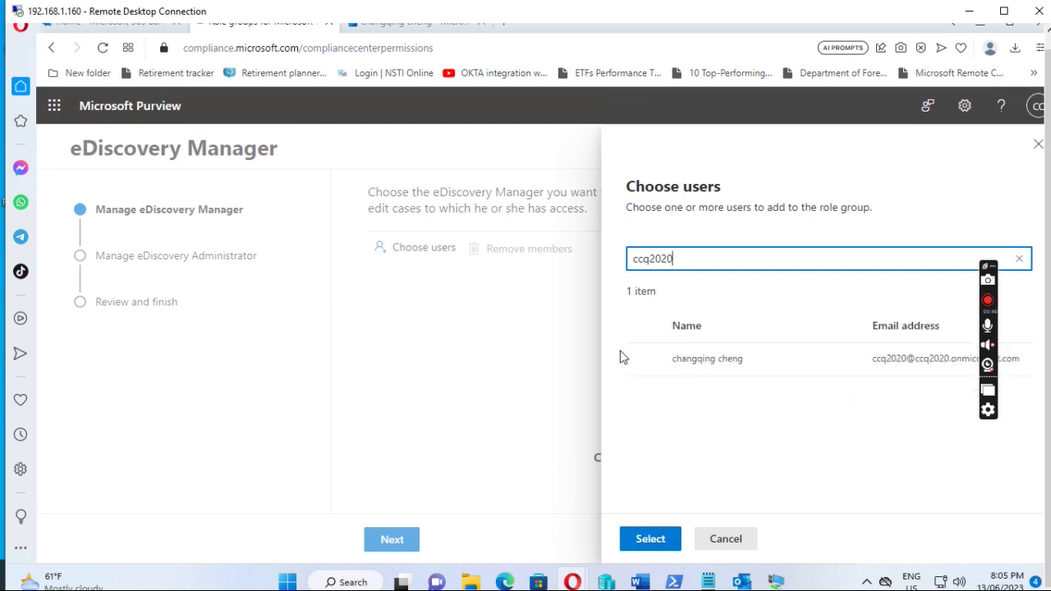
Add the found admin user as a member and continue to the next wizard step.
click(639, 361)
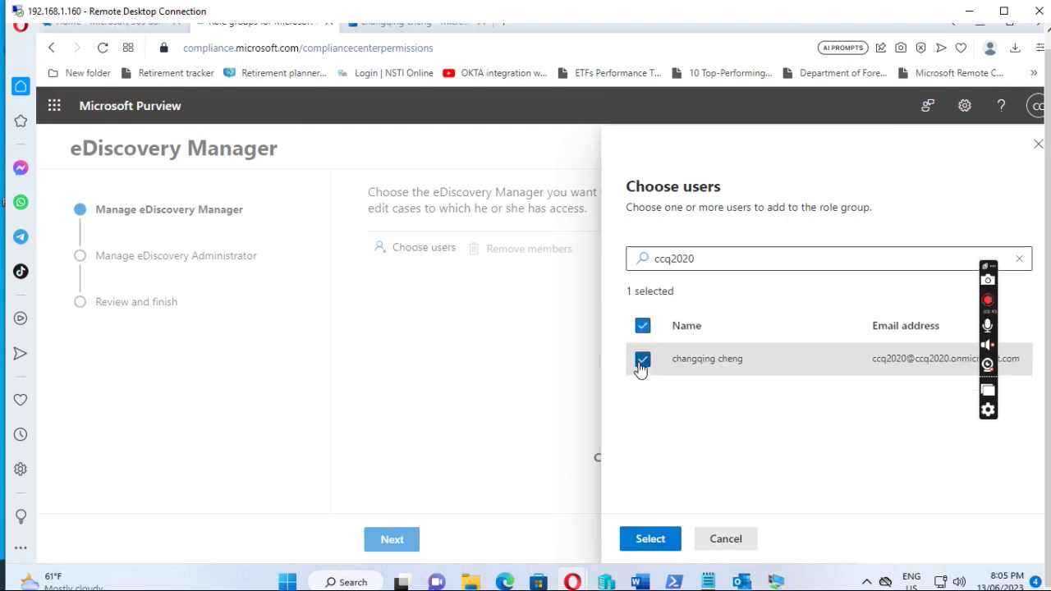
click(650, 540)
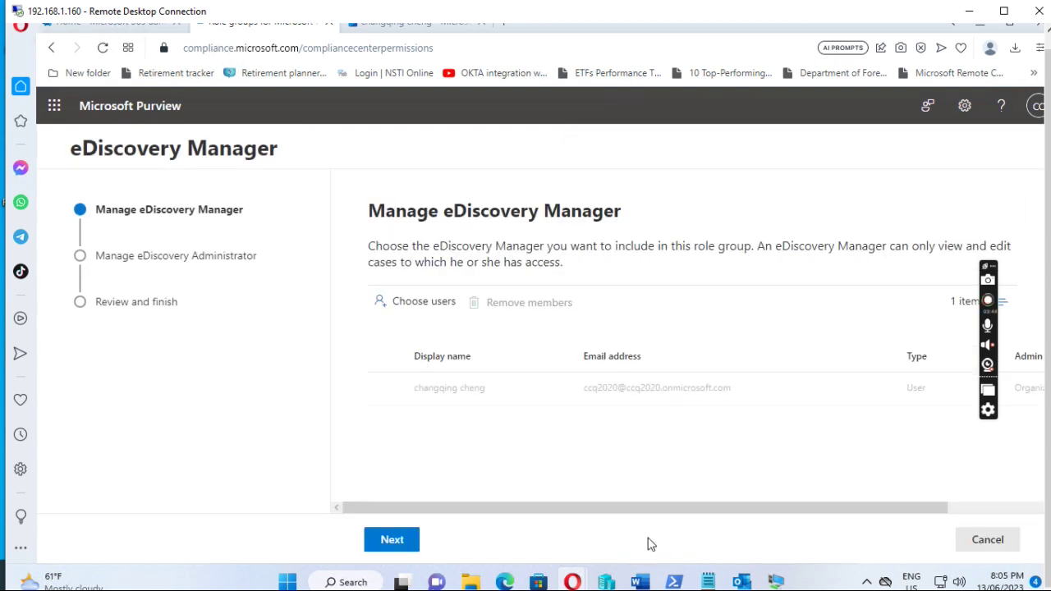
click(395, 543)
Attempt to save the eDiscovery Manager role group and dismiss both 503 service errors.
click(460, 541)
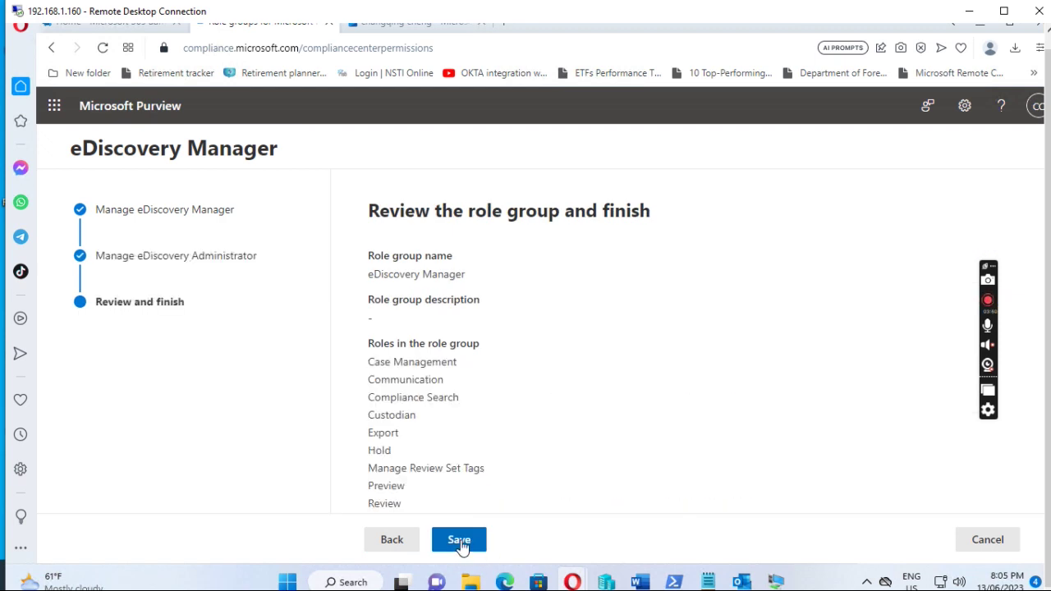
click(459, 542)
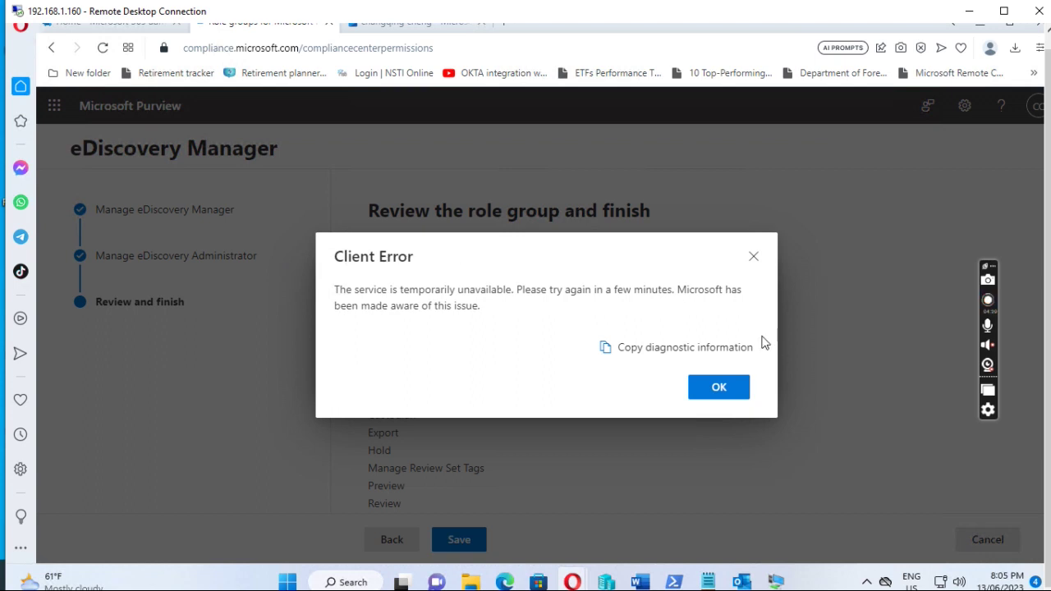
click(719, 392)
click(719, 354)
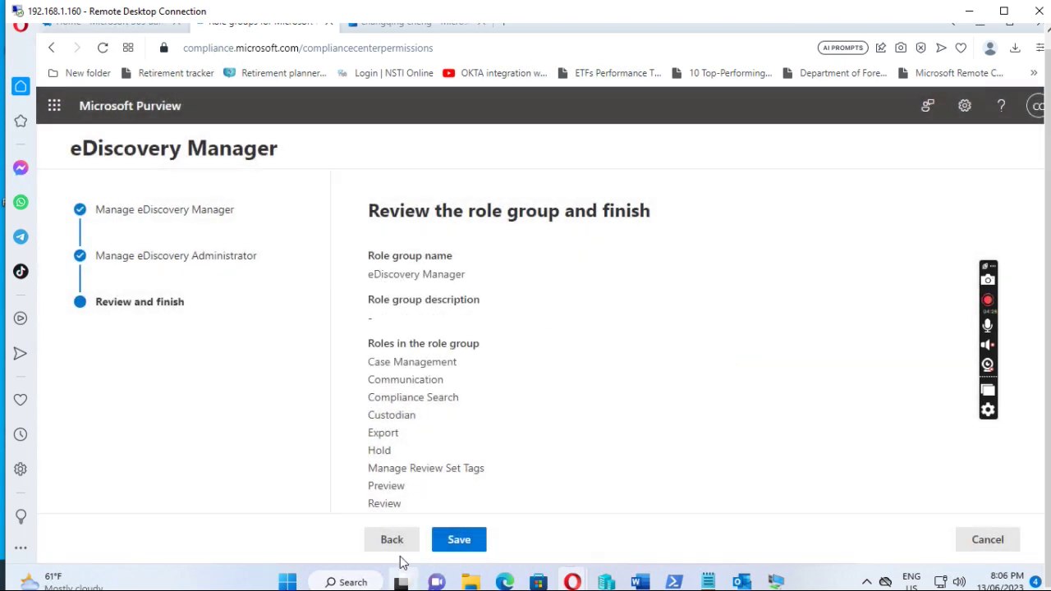
Cancel the role group wizard and confirm abandoning it.
click(982, 540)
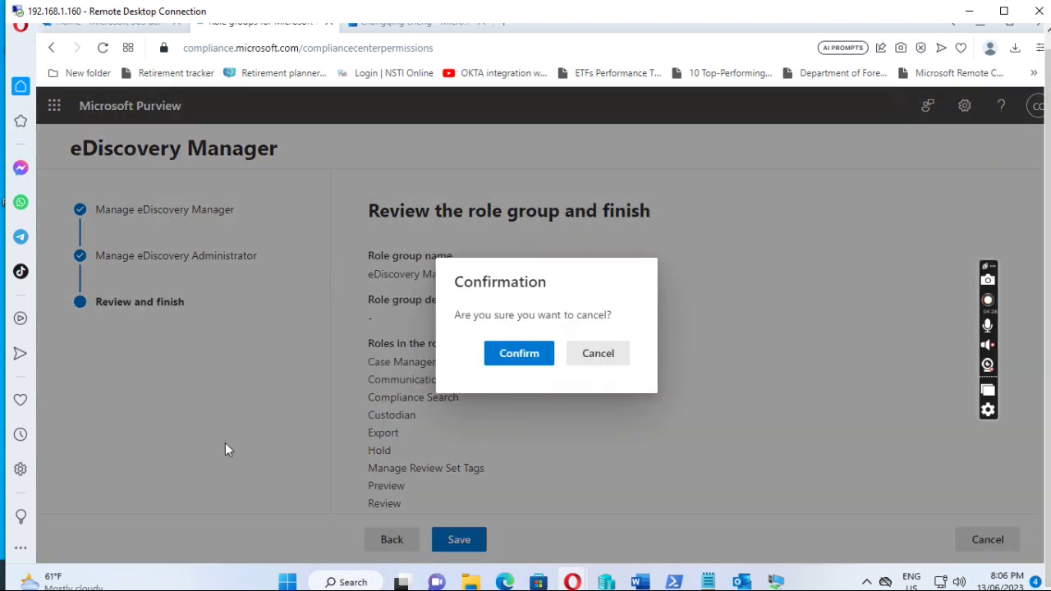
click(520, 355)
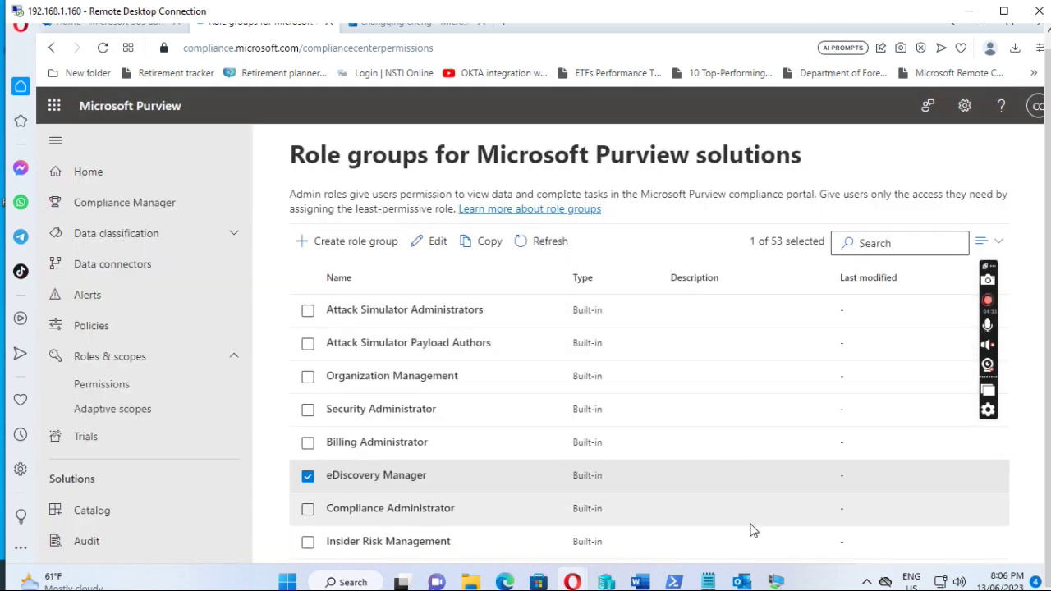
mouse_move(741, 581)
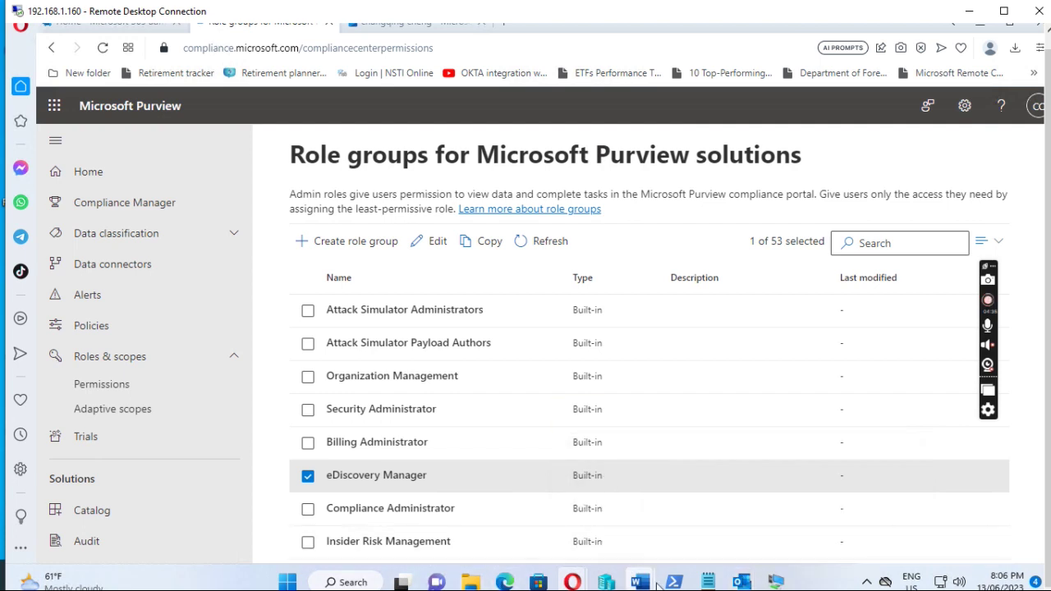
Bring the Outlook VM forward and open the phishing 'test email deleting' message, highlighting its subject.
click(779, 582)
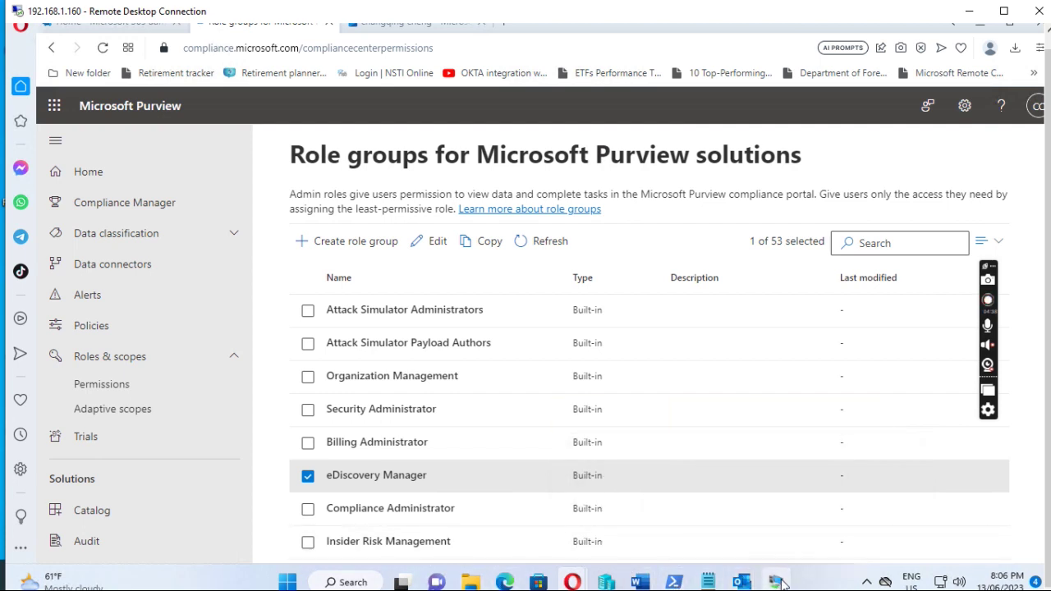
drag(447, 124, 529, 76)
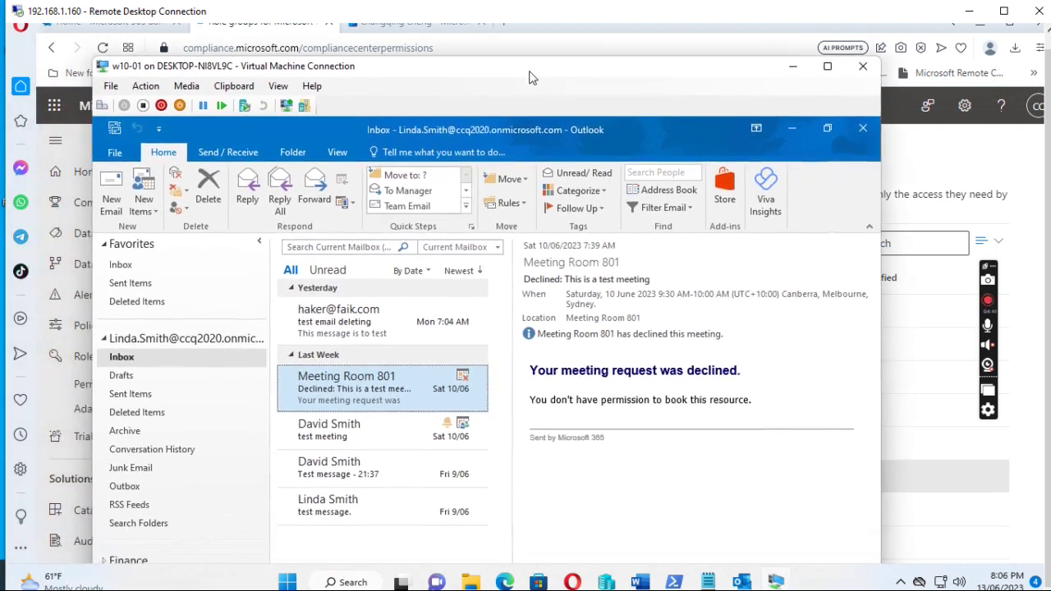
click(329, 317)
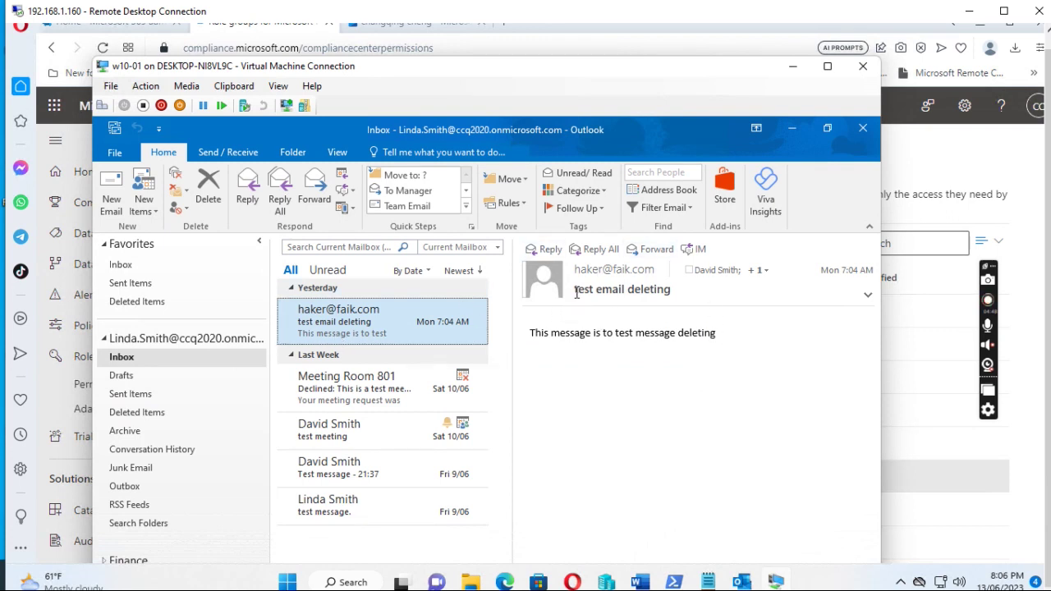
drag(575, 294, 678, 290)
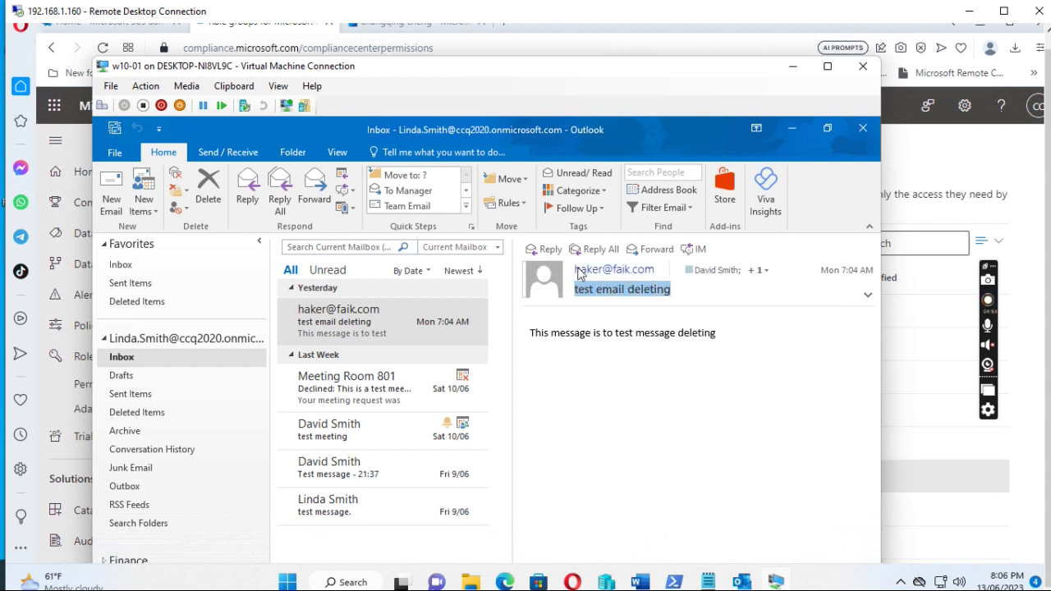
mouse_move(605, 273)
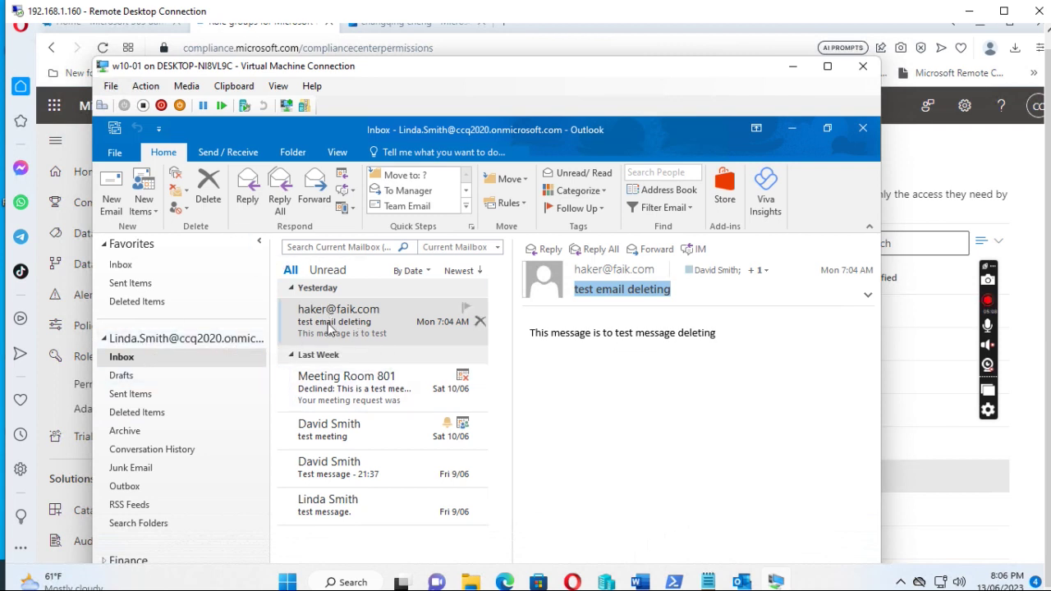
In the Notepad notes, highlight the required-roles line and the Connect-IPPSSession -UserPrincipalName command.
mouse_move(713, 583)
click(712, 584)
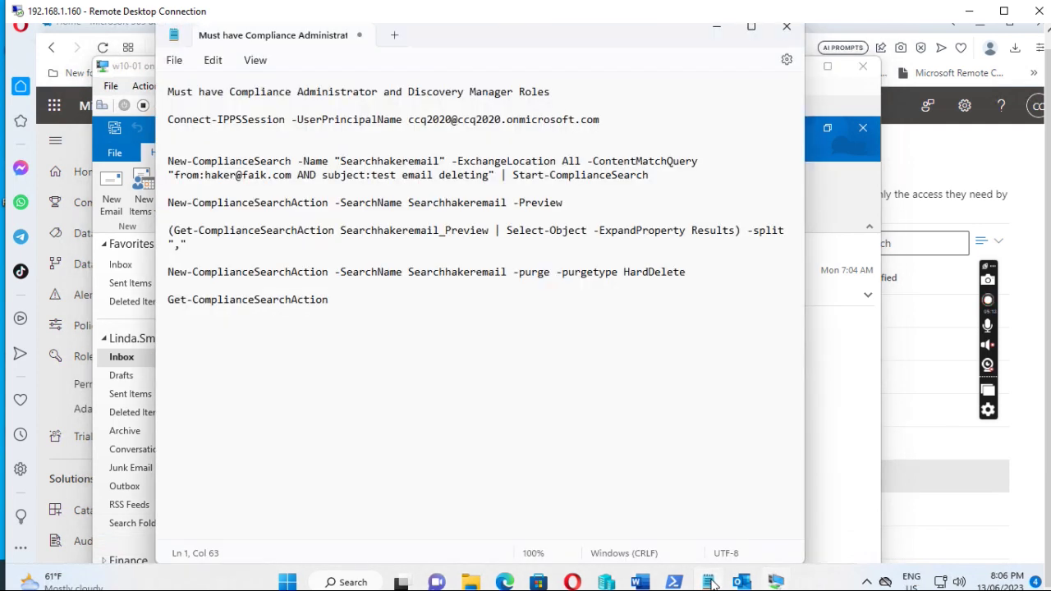
drag(176, 88, 539, 89)
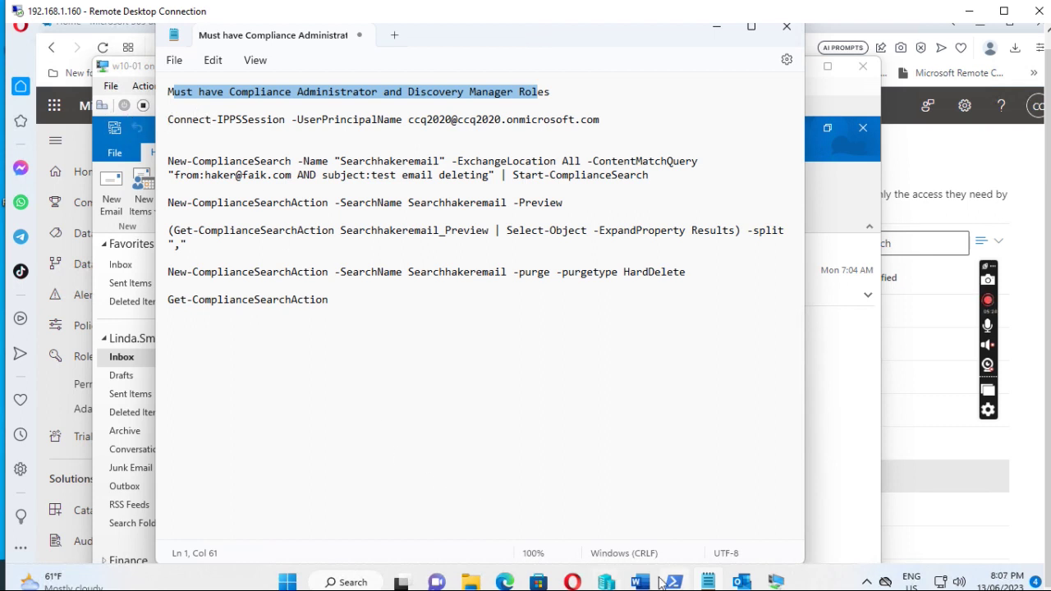
mouse_move(674, 582)
drag(408, 119, 168, 120)
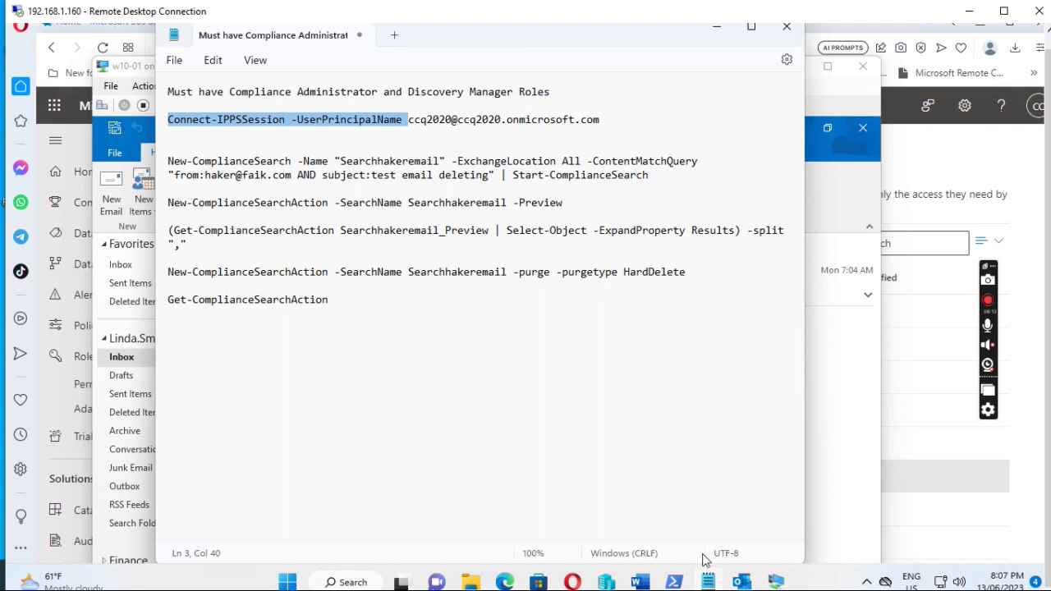
Review the Searchhakeremail preview output showing two matching mailboxes, then return to the Notepad notes.
click(675, 583)
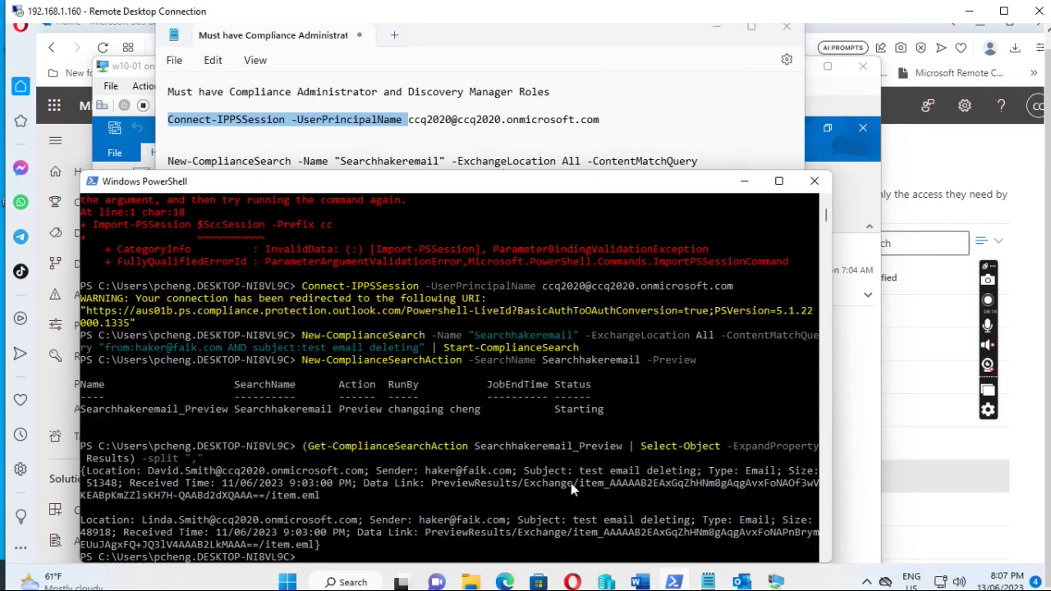
drag(353, 165, 362, 47)
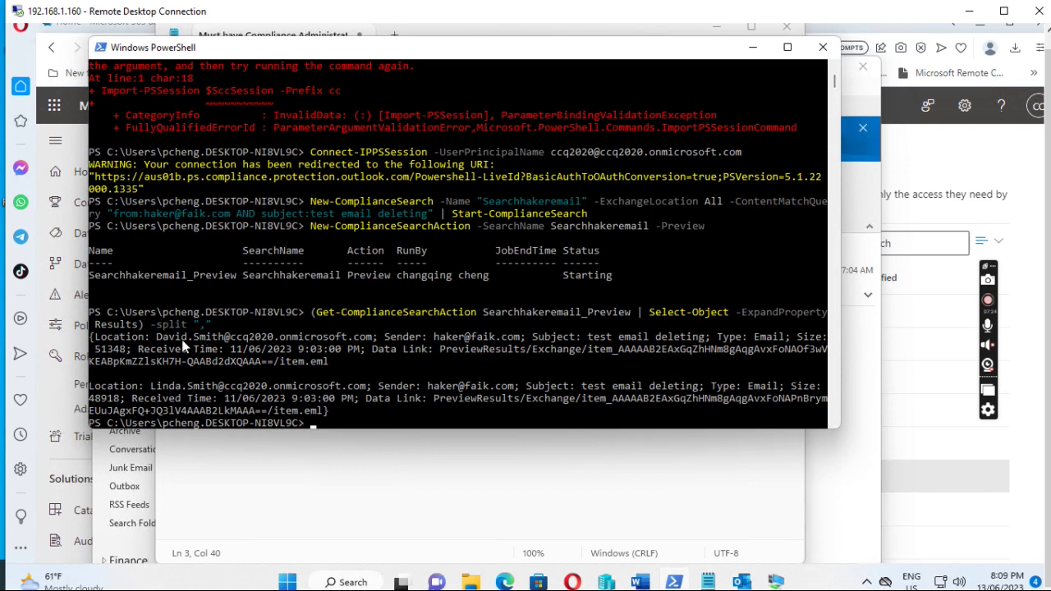
scroll(341, 310, down, 3)
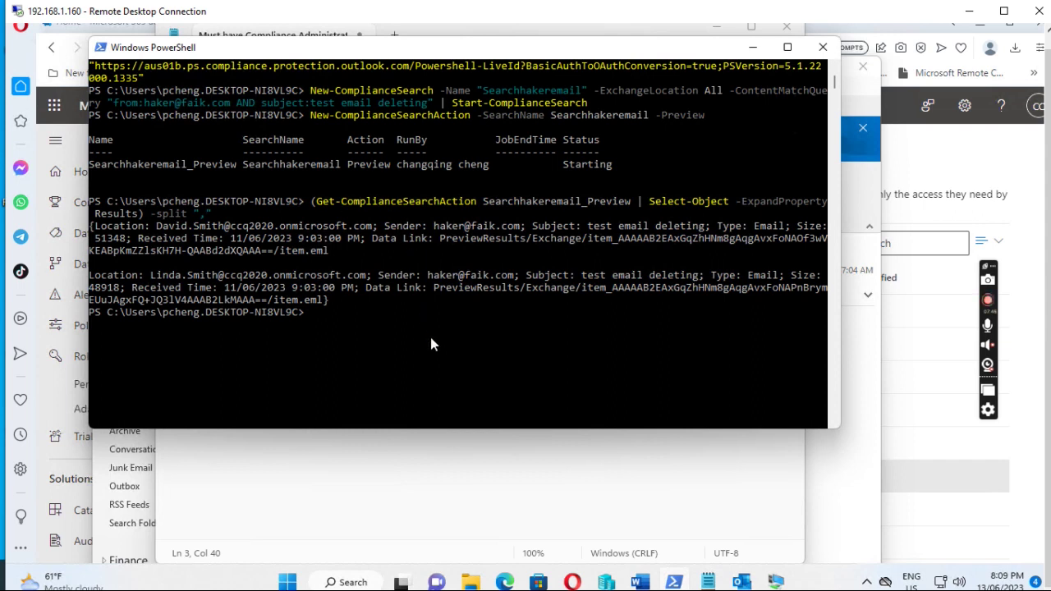
click(708, 583)
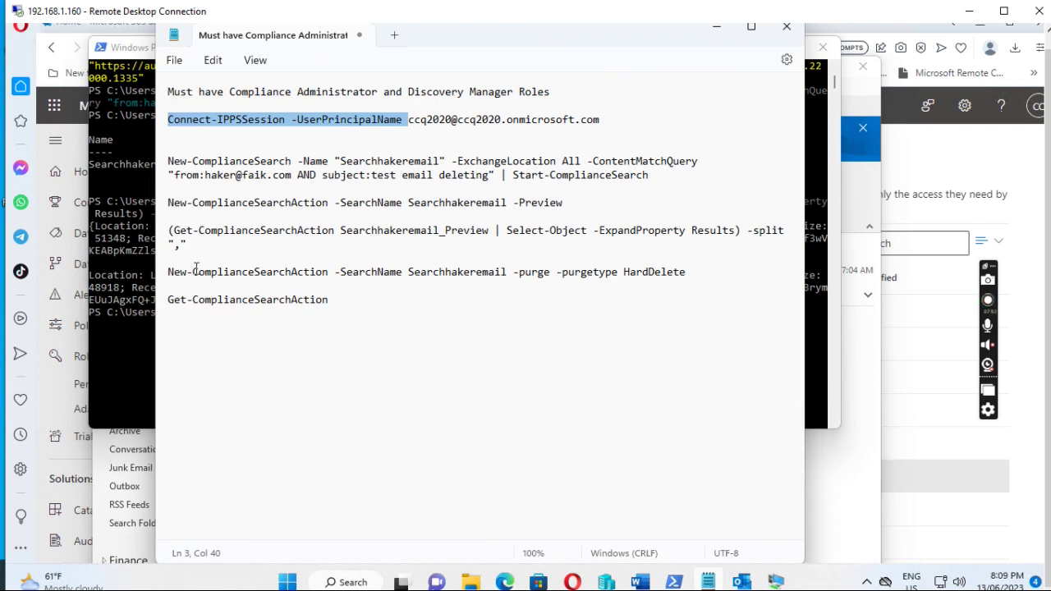
Copy the HardDelete purge command from the notes, run it in PowerShell, and confirm Yes.
click(159, 275)
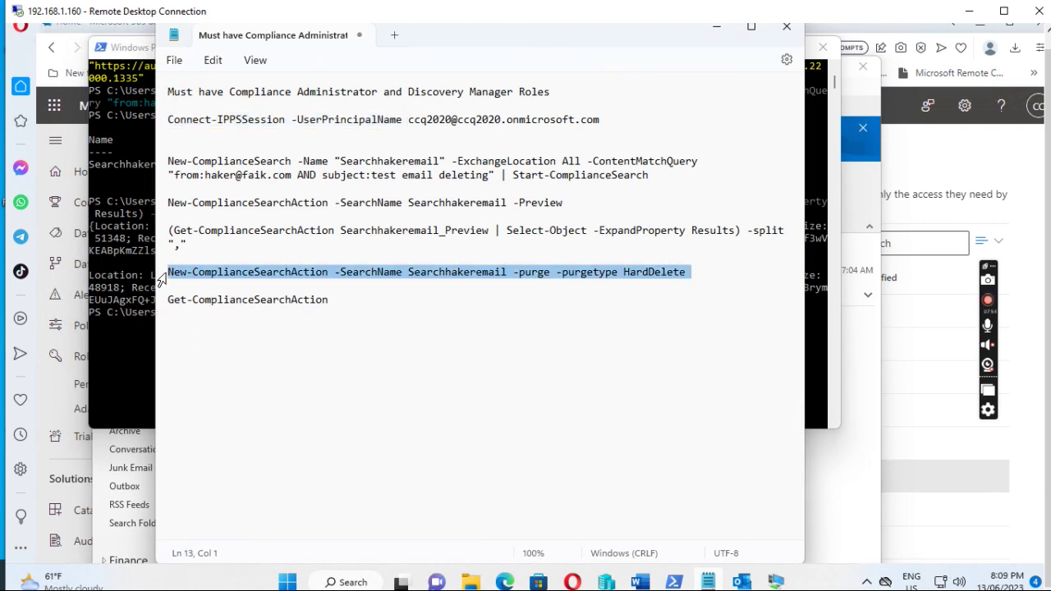
right_click(509, 283)
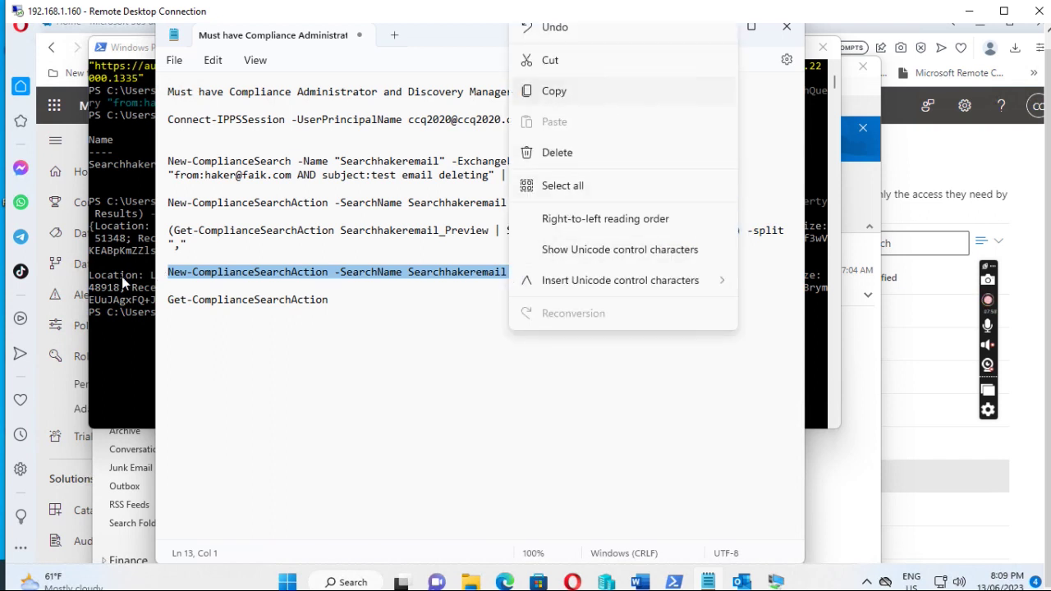
click(558, 92)
click(111, 361)
right_click(347, 313)
key(Return)
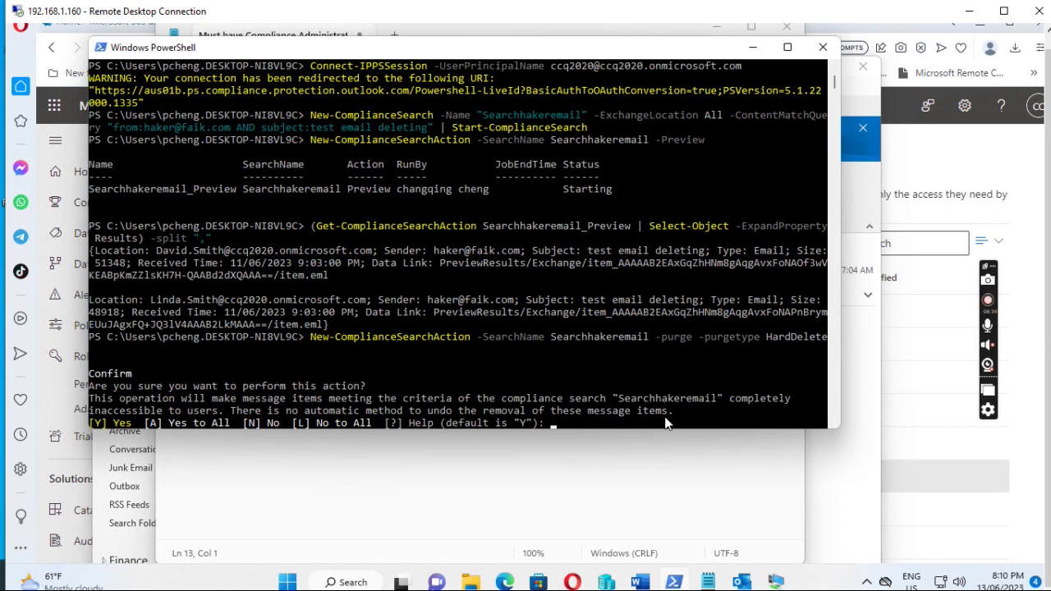
key(Return)
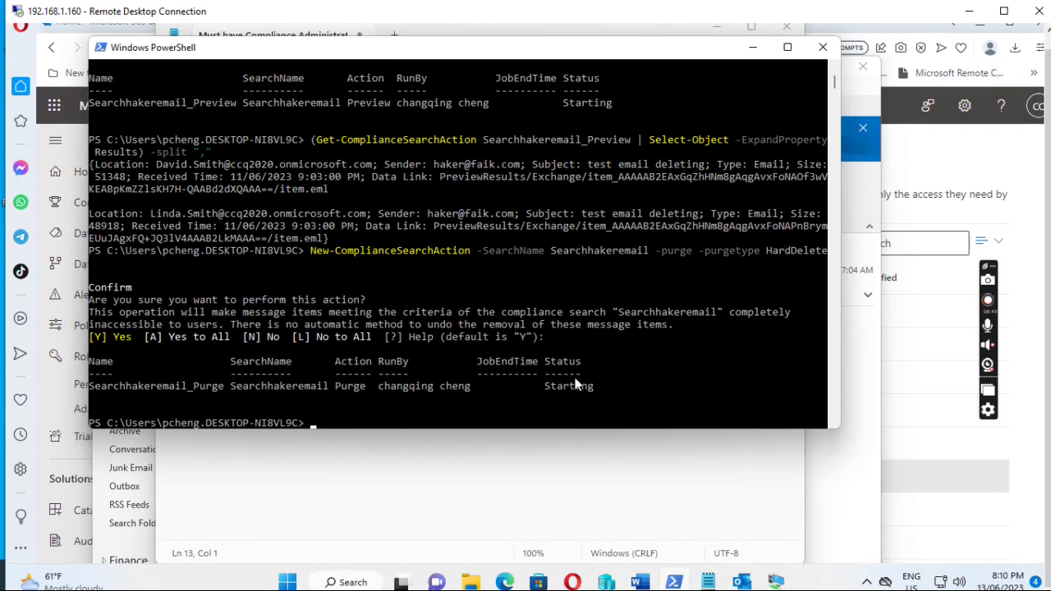
Append -SearchName Searchhakeremail to the Get-ComplianceSearchAction line in the Notepad notes.
mouse_move(727, 583)
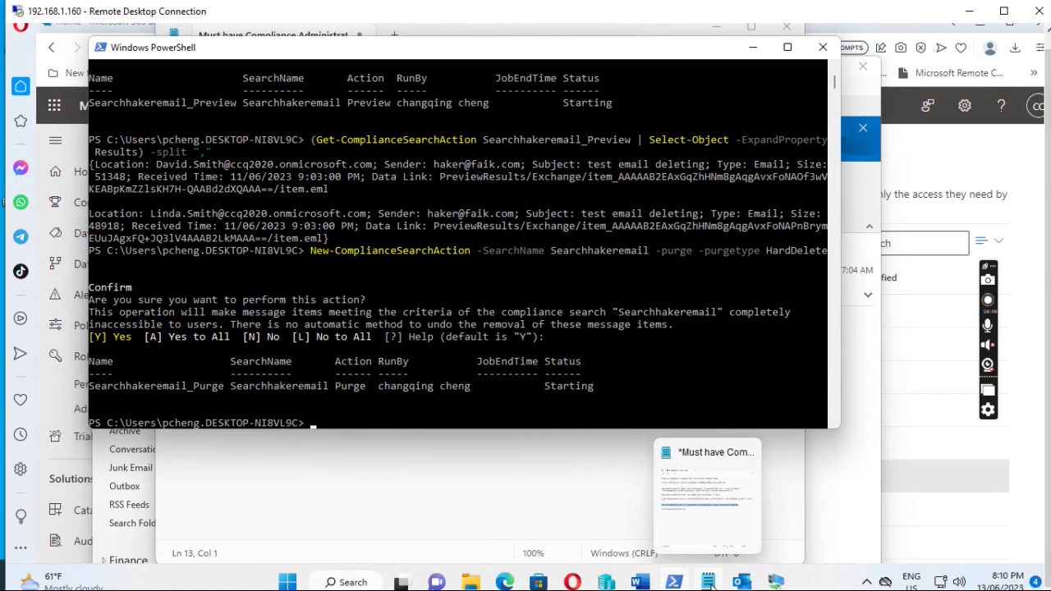
click(661, 507)
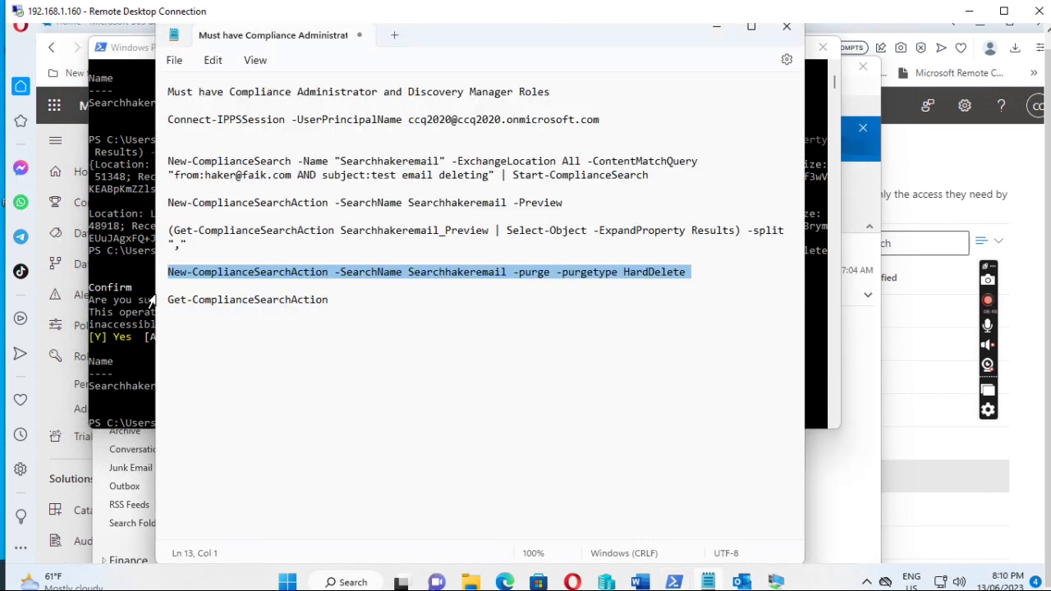
click(174, 301)
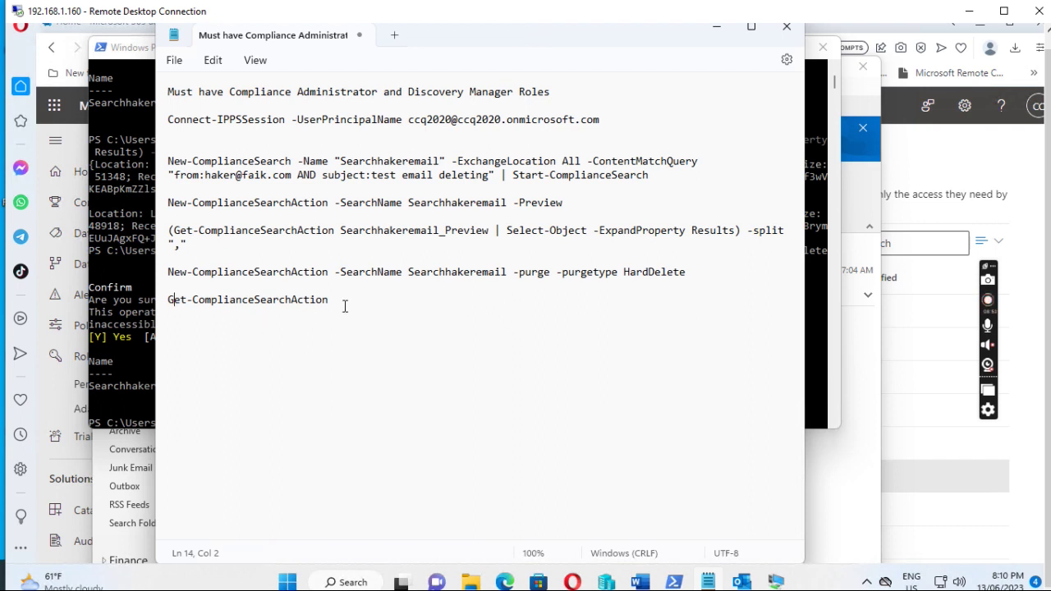
drag(328, 301, 174, 301)
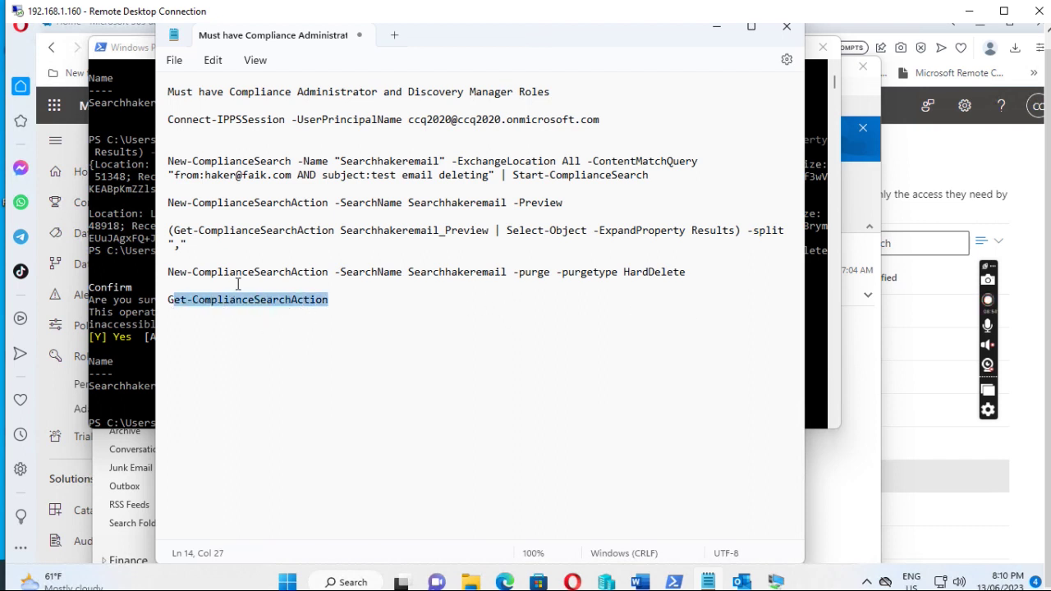
drag(329, 273, 368, 273)
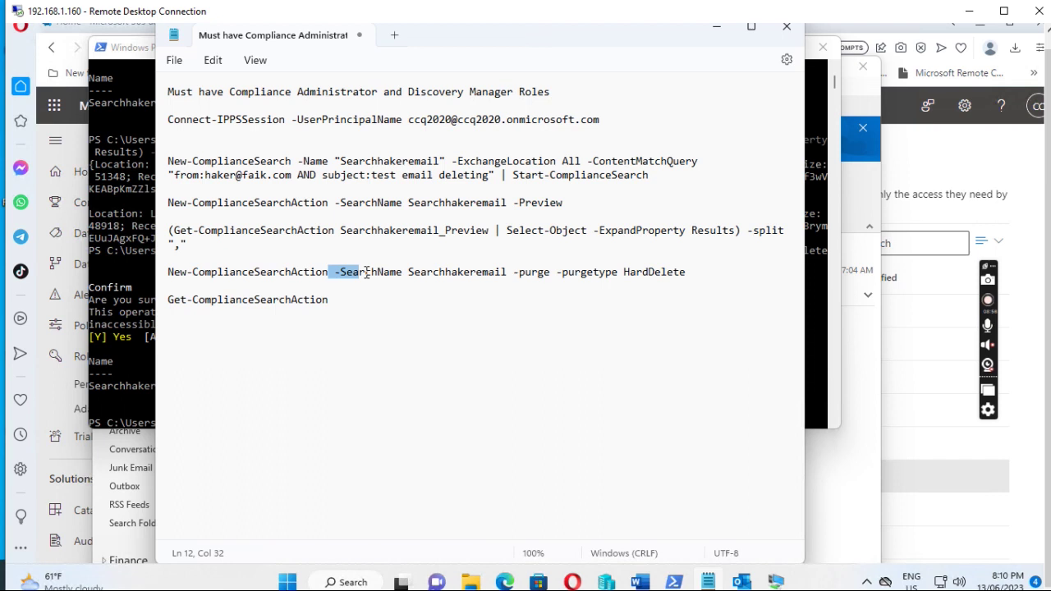
drag(507, 272, 335, 278)
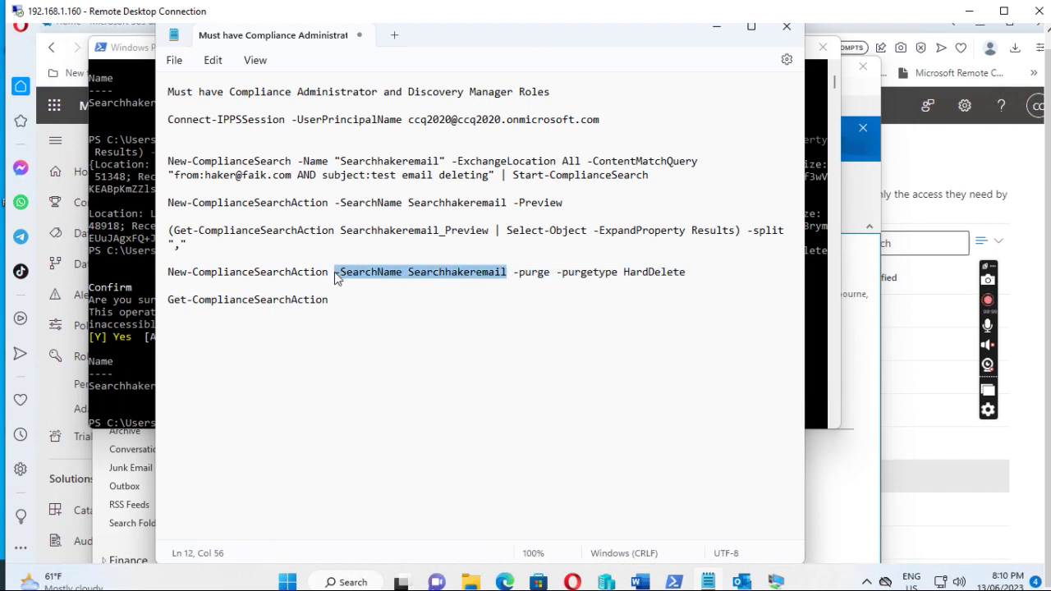
click(353, 300)
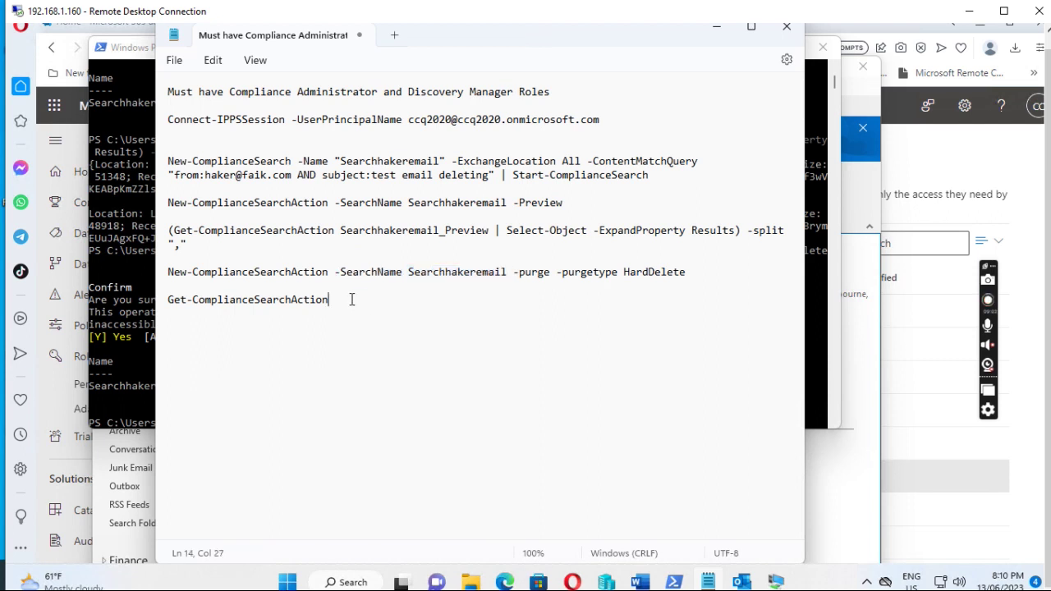
key(ctrl+v)
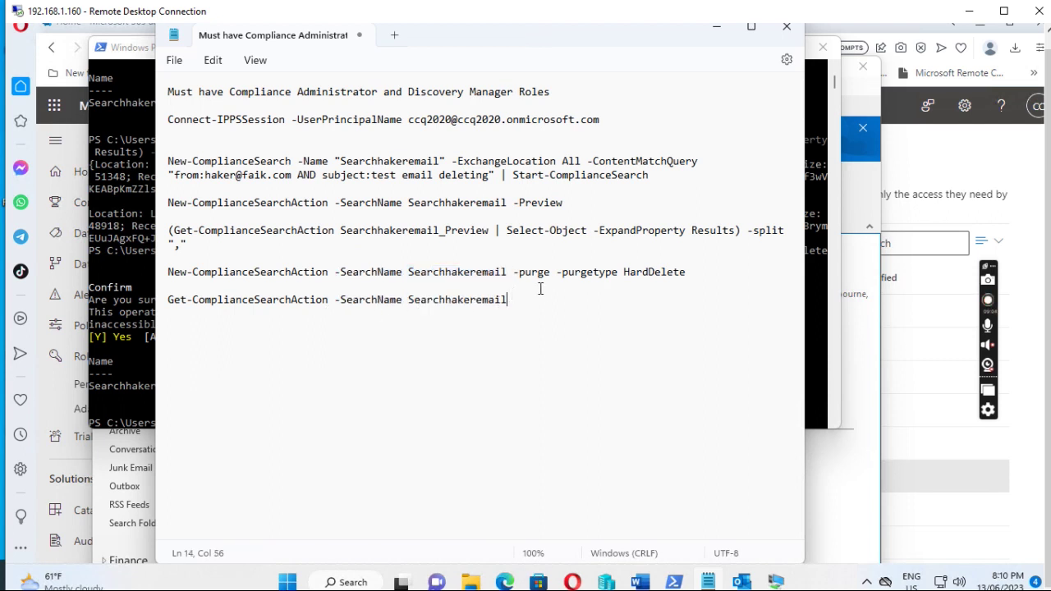
drag(516, 310, 157, 302)
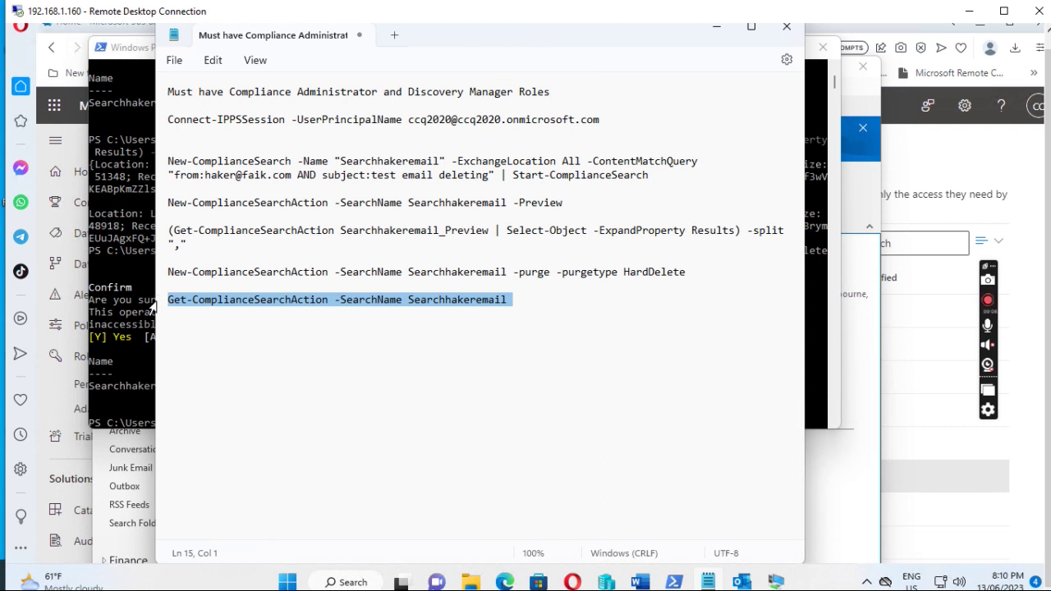
Run the status check, then plain Get-ComplianceSearchAction, showing Preview and Purge Completed.
click(130, 394)
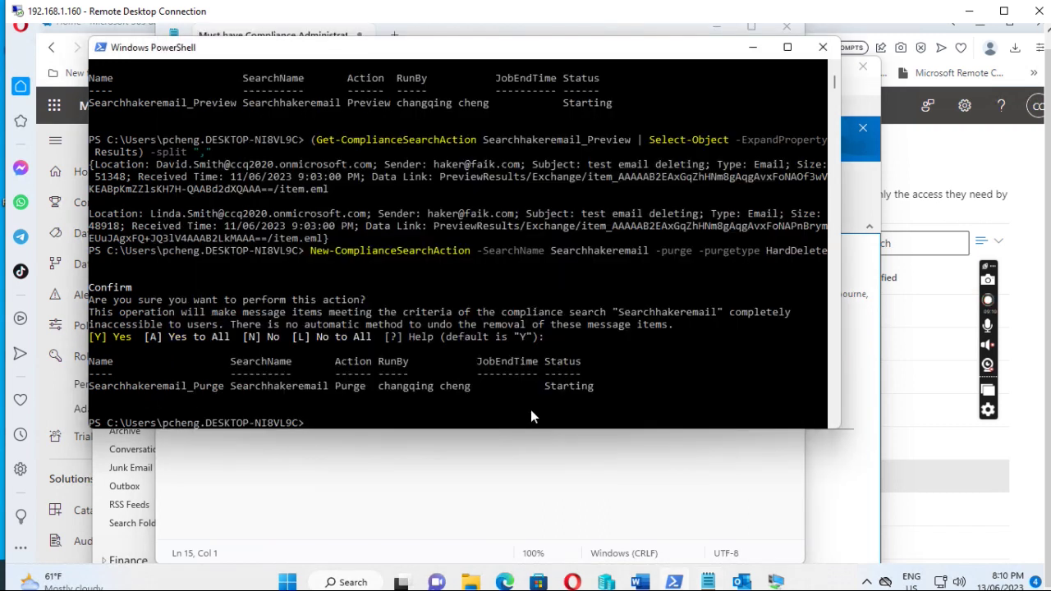
right_click(344, 426)
key(Return)
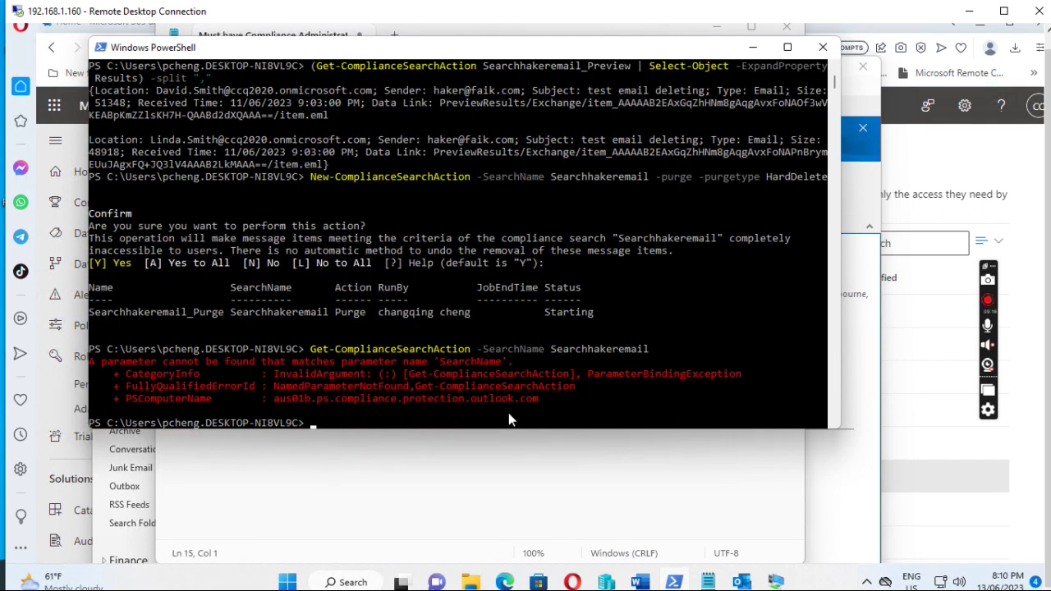
key(Up)
key(Return)
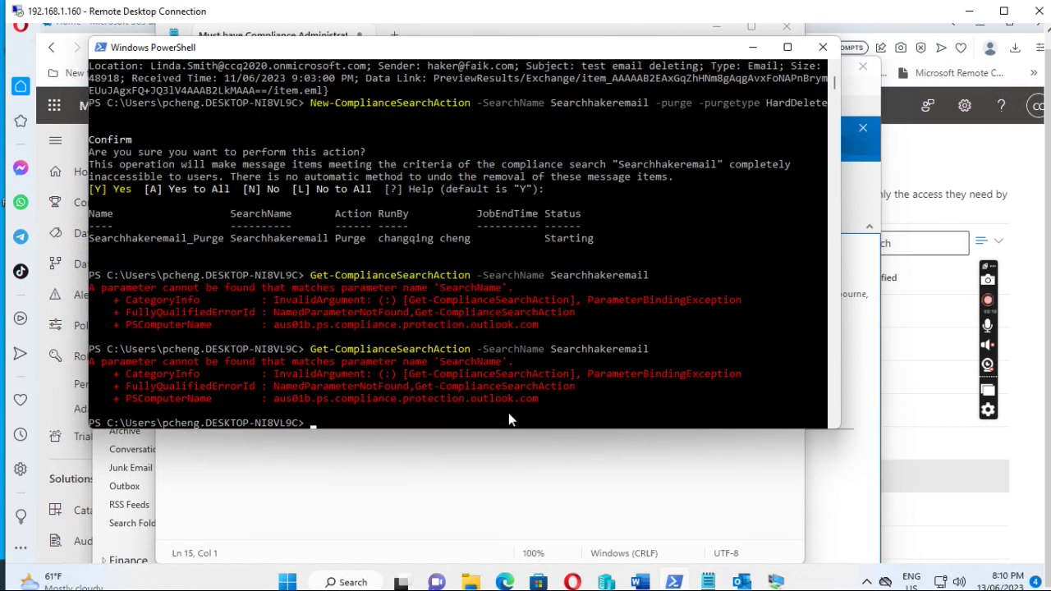
key(Up)
key(BackSpace)
key(BackSpace)
key(BackSpace)
key(BackSpace)
key(BackSpace)
key(BackSpace)
key(BackSpace)
key(BackSpace)
key(BackSpace)
key(BackSpace)
key(BackSpace)
key(BackSpace)
key(BackSpace)
key(BackSpace)
key(BackSpace)
key(BackSpace)
key(BackSpace)
key(BackSpace)
key(BackSpace)
key(BackSpace)
key(BackSpace)
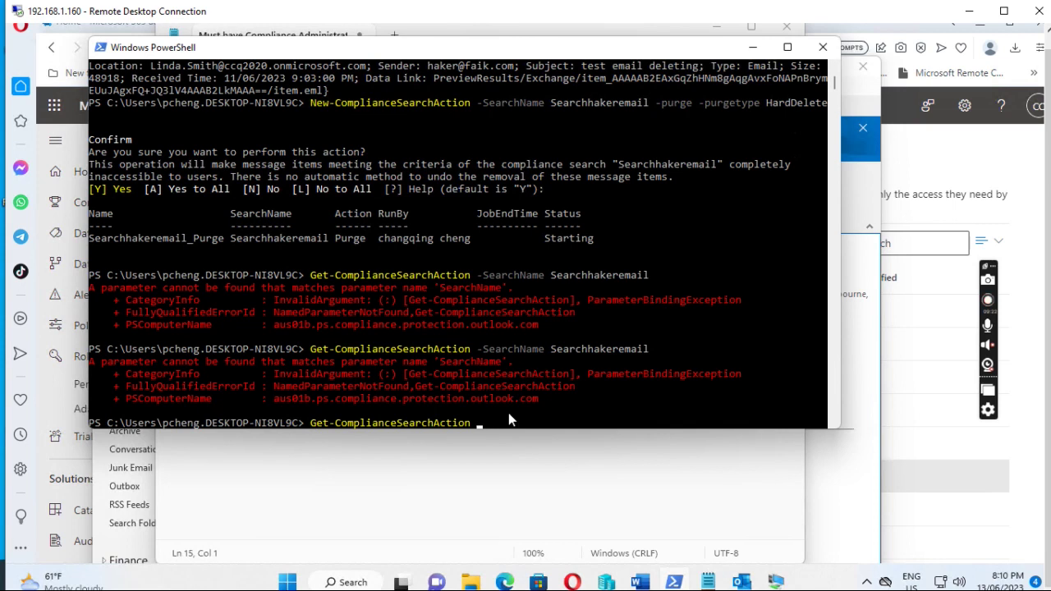
key(Return)
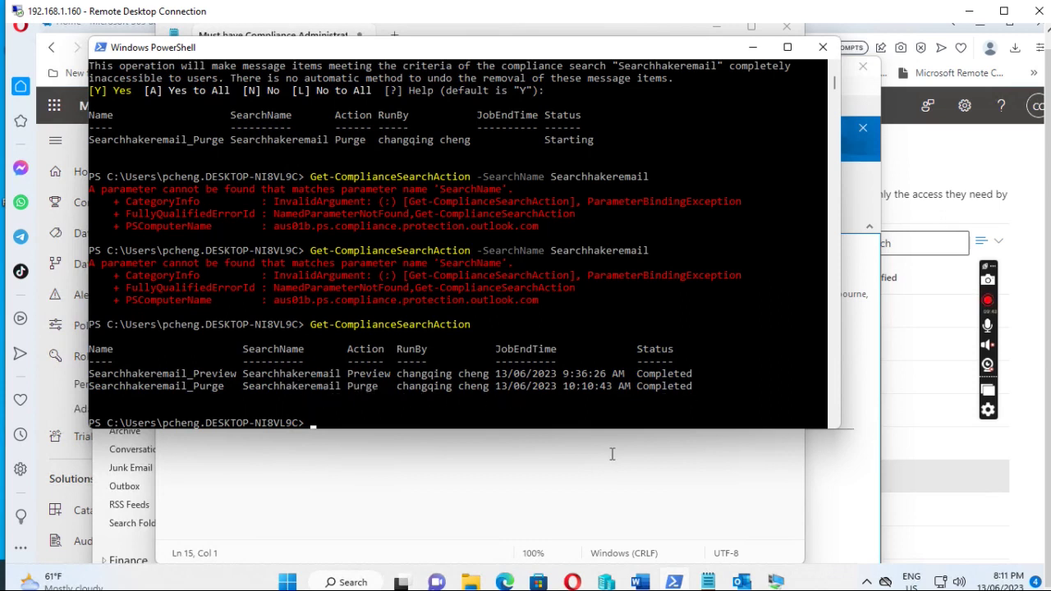
mouse_move(779, 581)
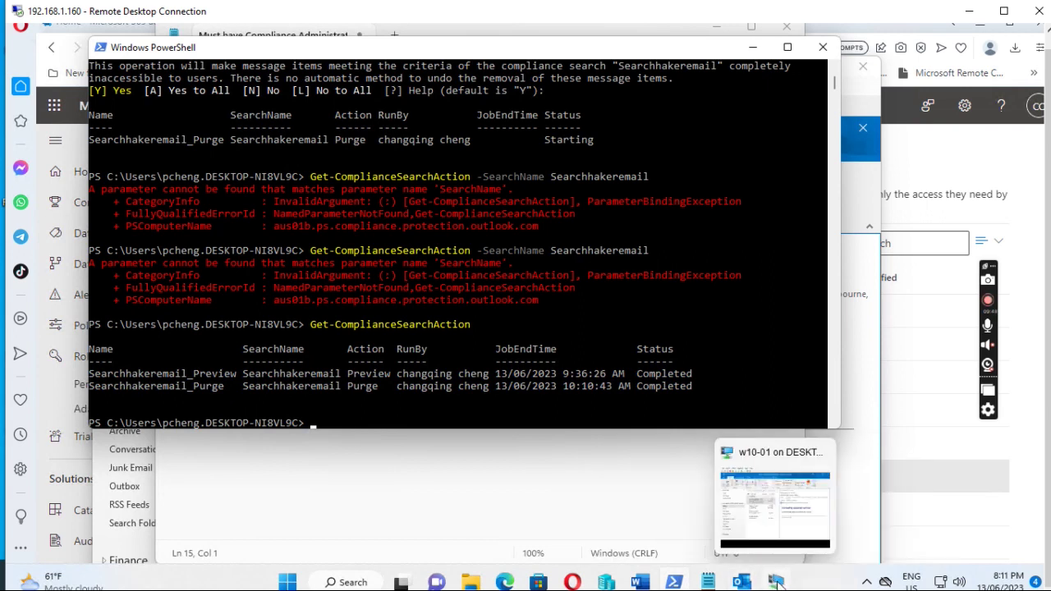
Bring the Outlook virtual machine to full screen and sign its current Windows user out.
click(777, 493)
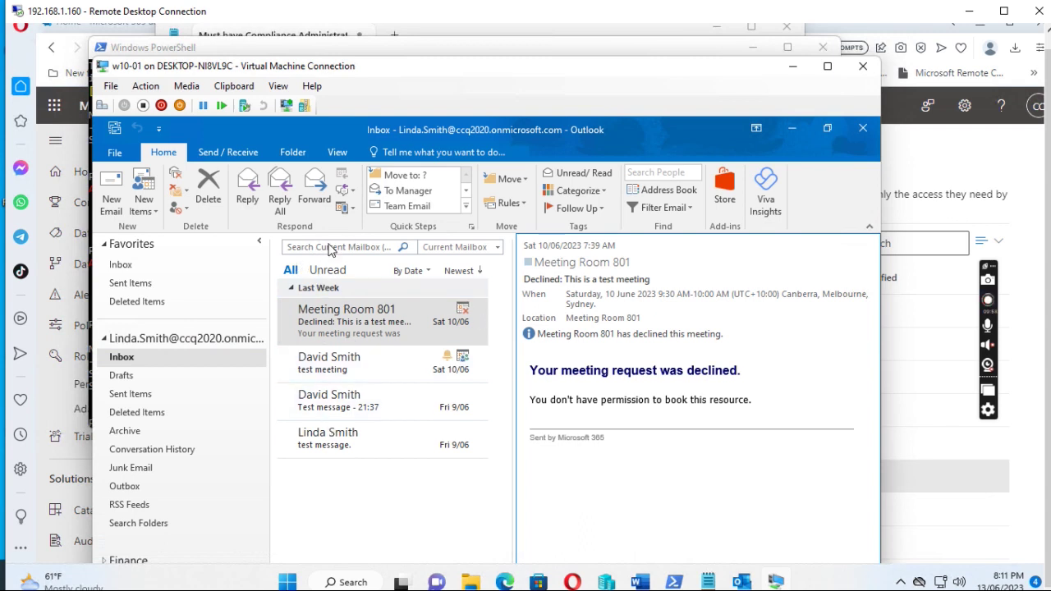
click(828, 66)
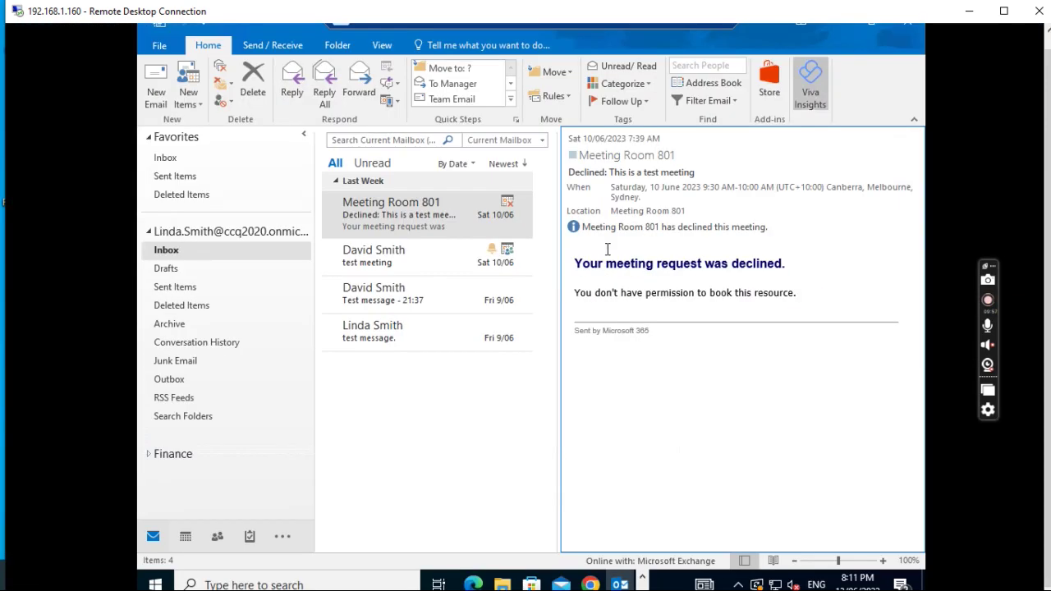
click(154, 585)
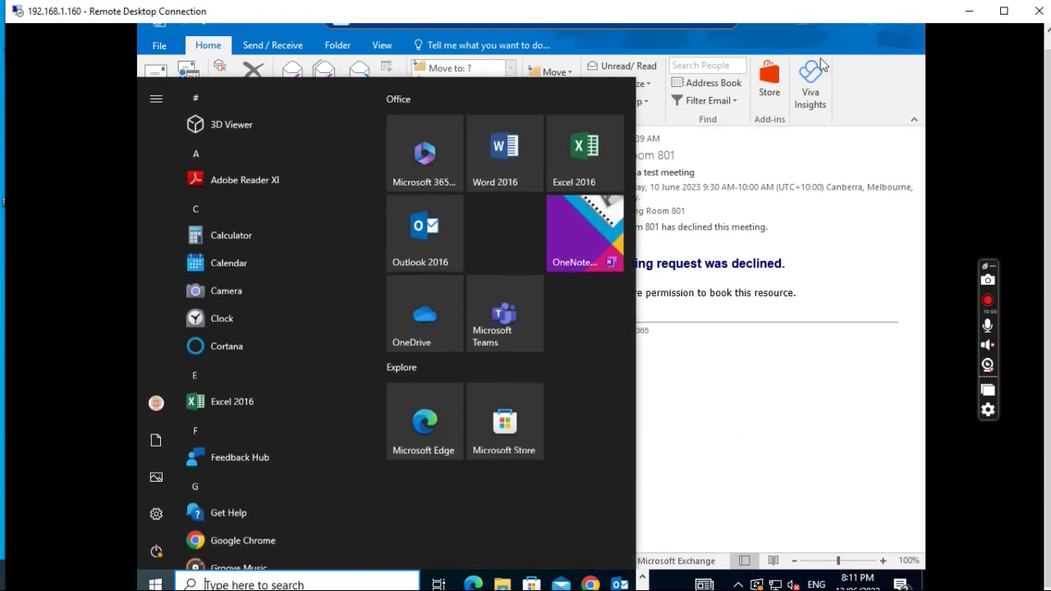
mouse_move(156, 405)
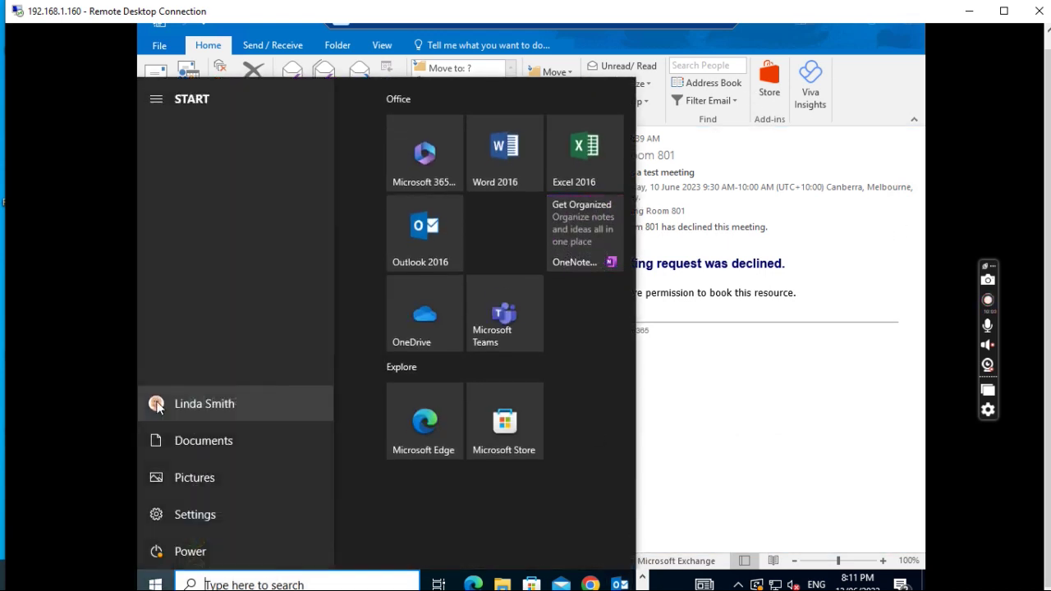
click(158, 405)
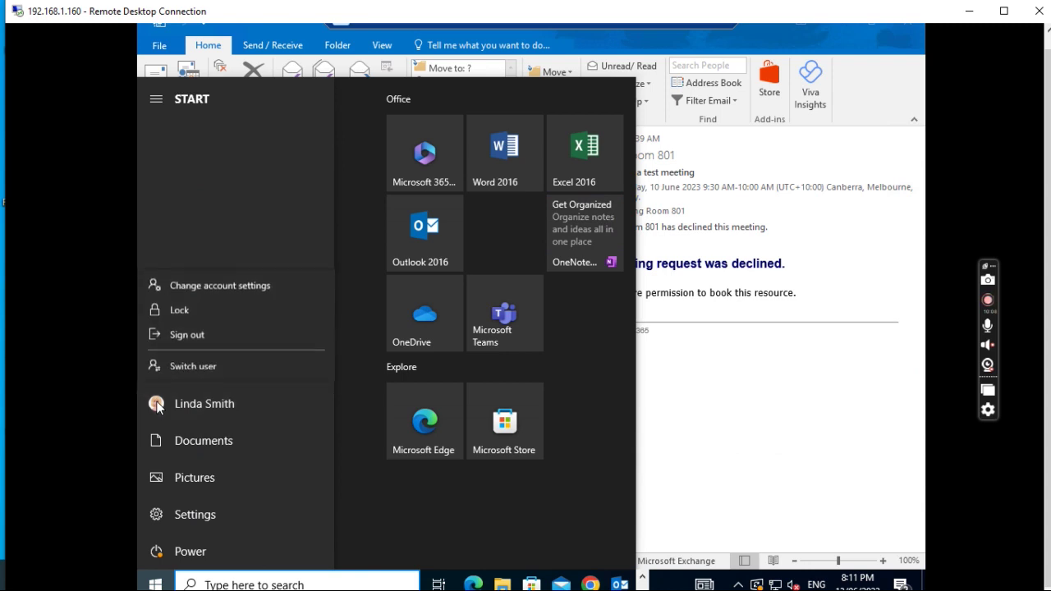
click(191, 333)
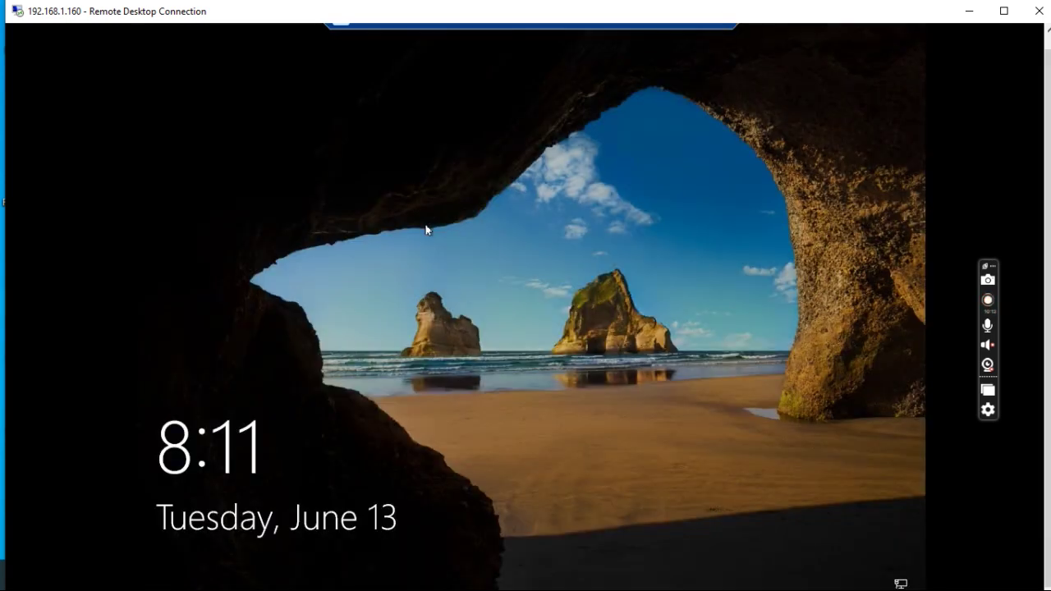
Sign in as another domain user by entering their username and password, reaching the desktop.
click(413, 280)
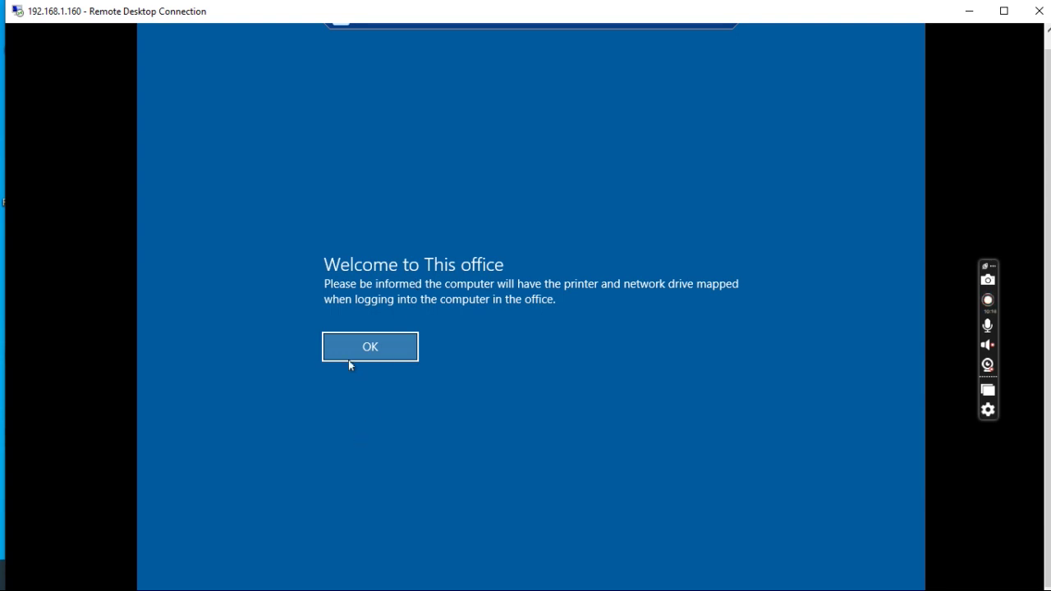
click(376, 346)
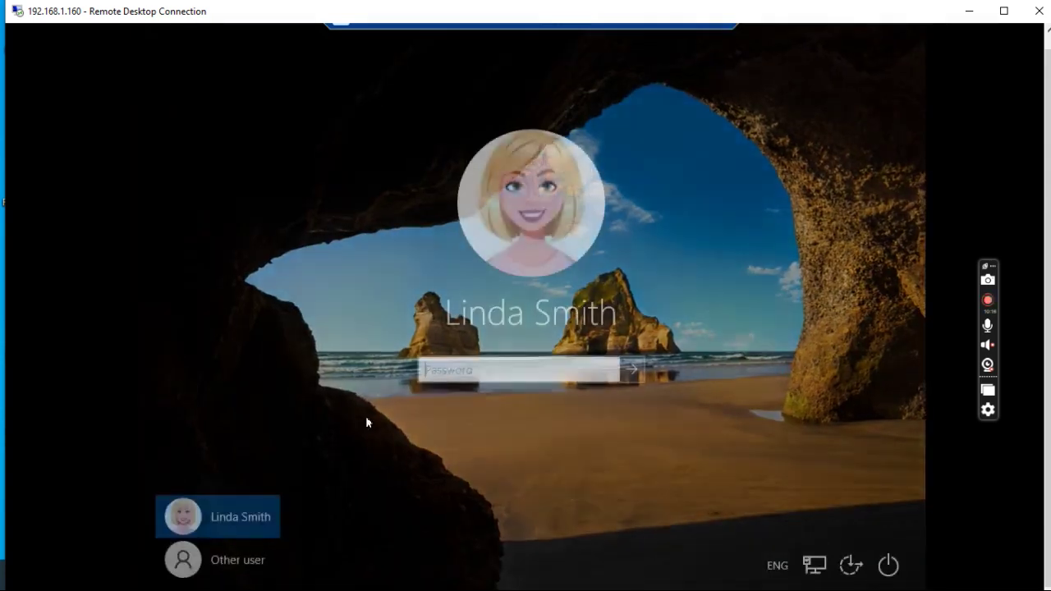
click(238, 562)
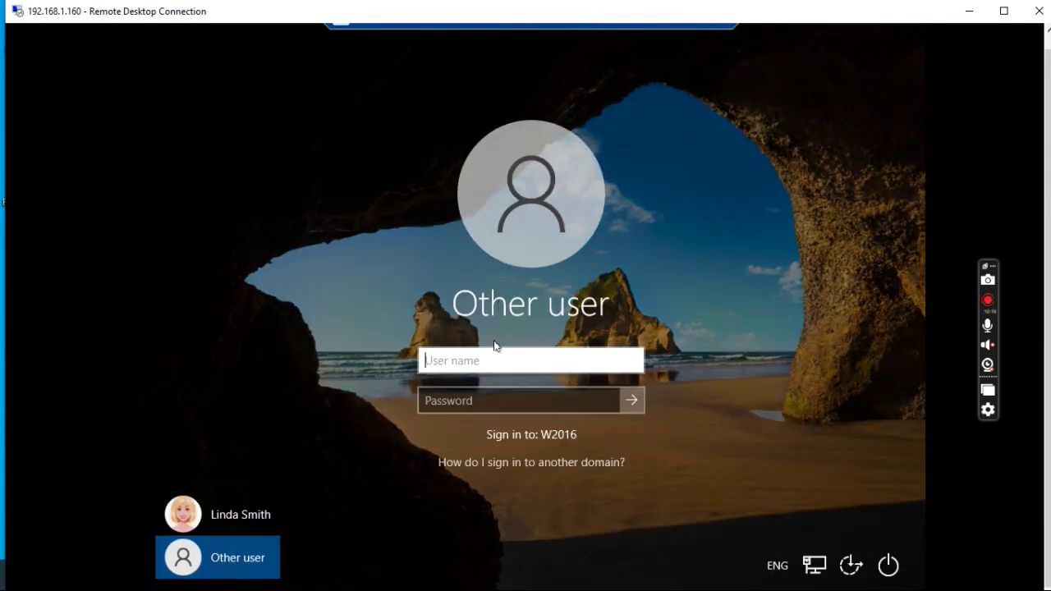
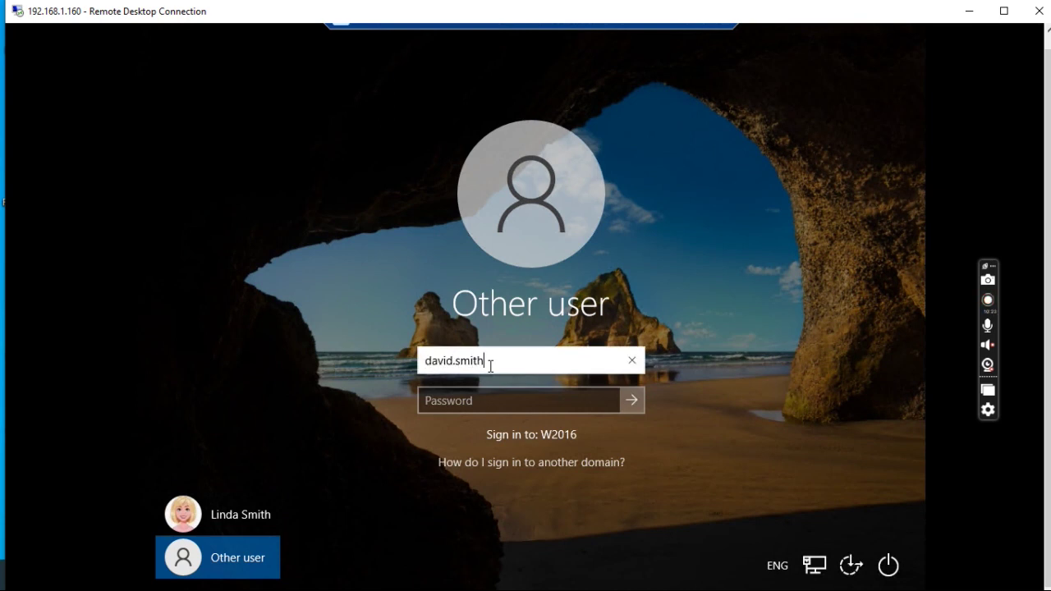
key(Tab)
text(Pa$$w0)
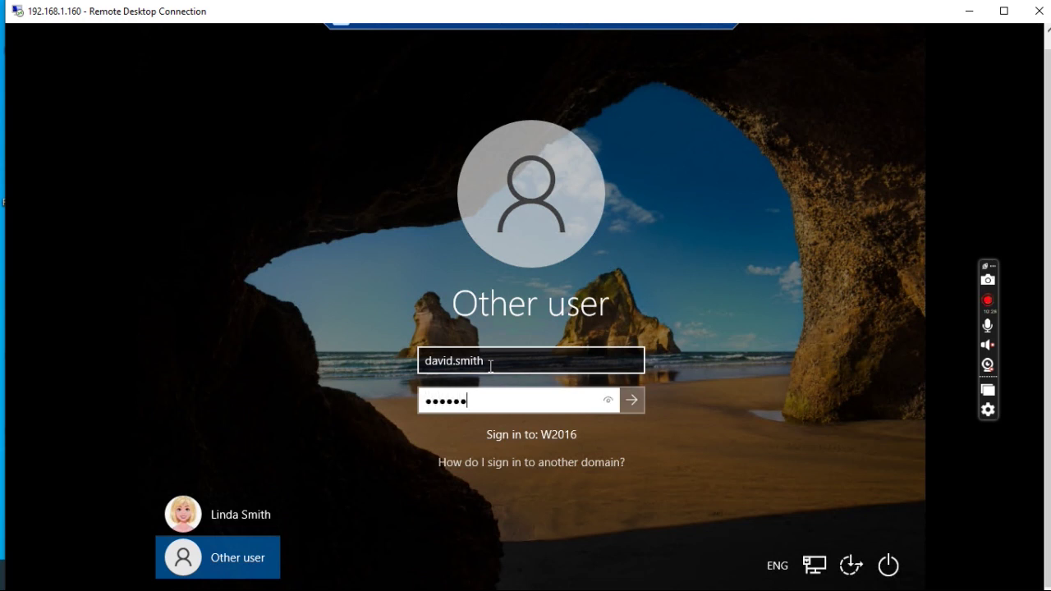
text(rd)
key(Return)
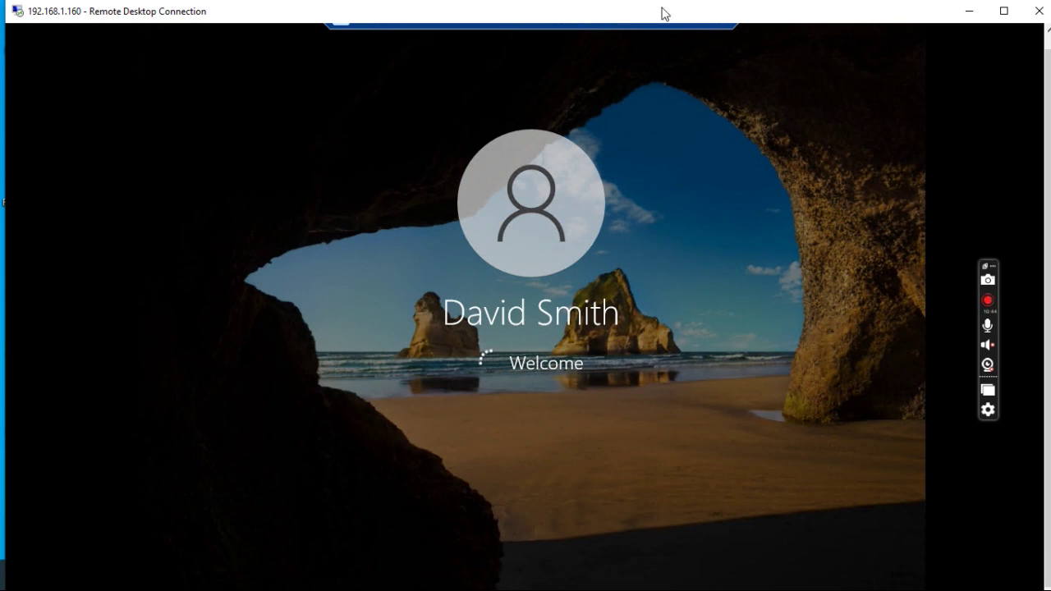
drag(1047, 69, 1047, 60)
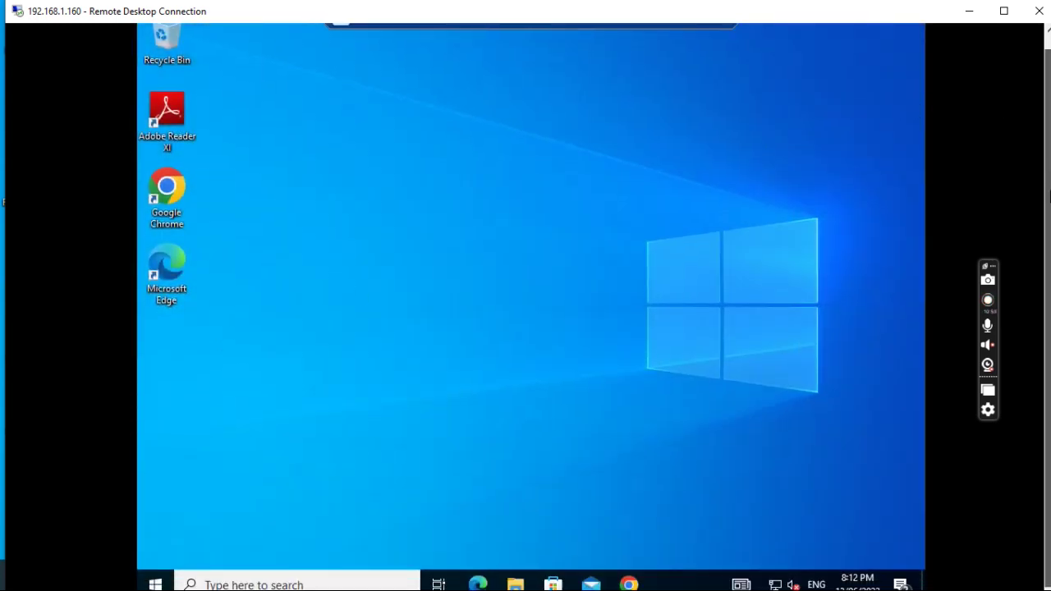
Launch Outlook 2016 from the app list and move the connection bar off its title.
click(154, 584)
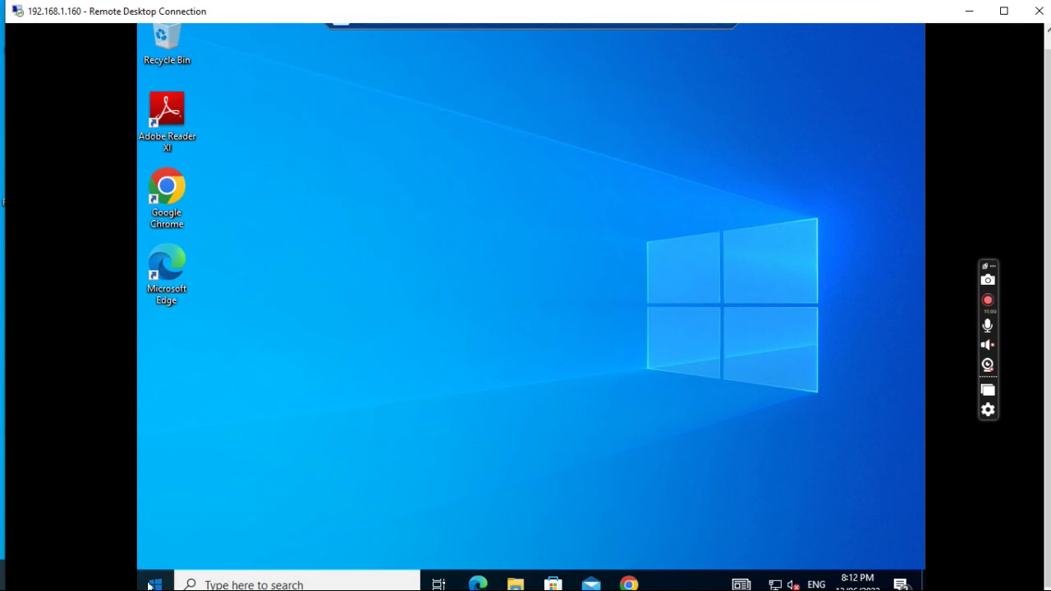
scroll(243, 386, down, 5)
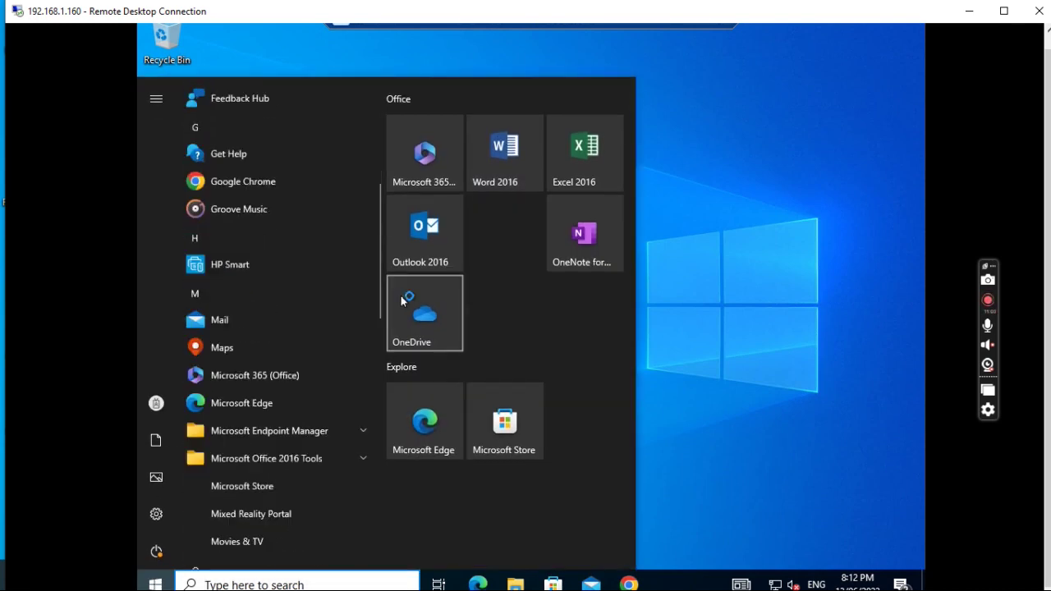
click(427, 236)
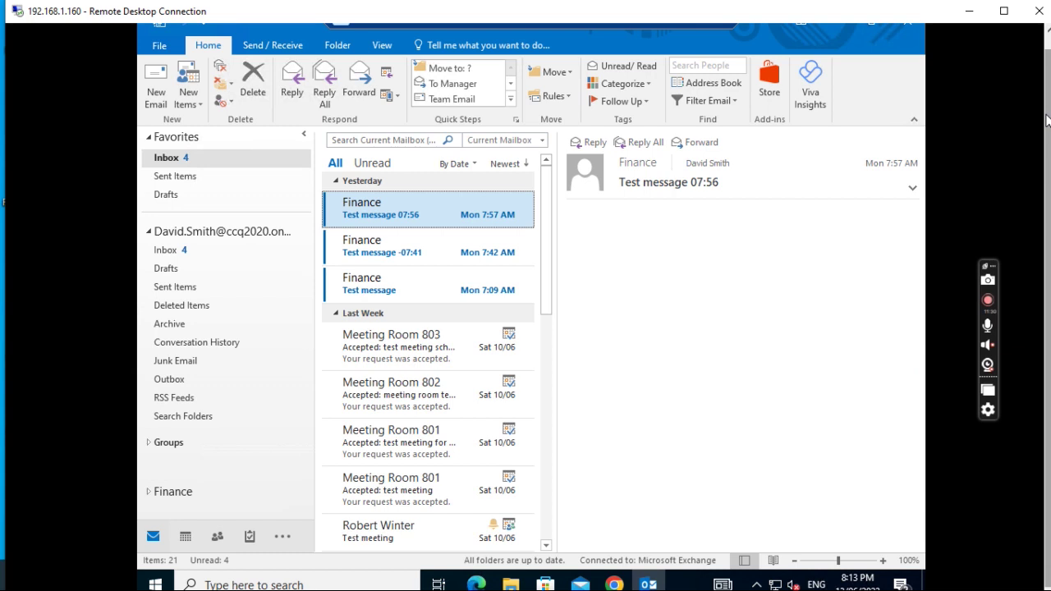
drag(1047, 106, 1047, 93)
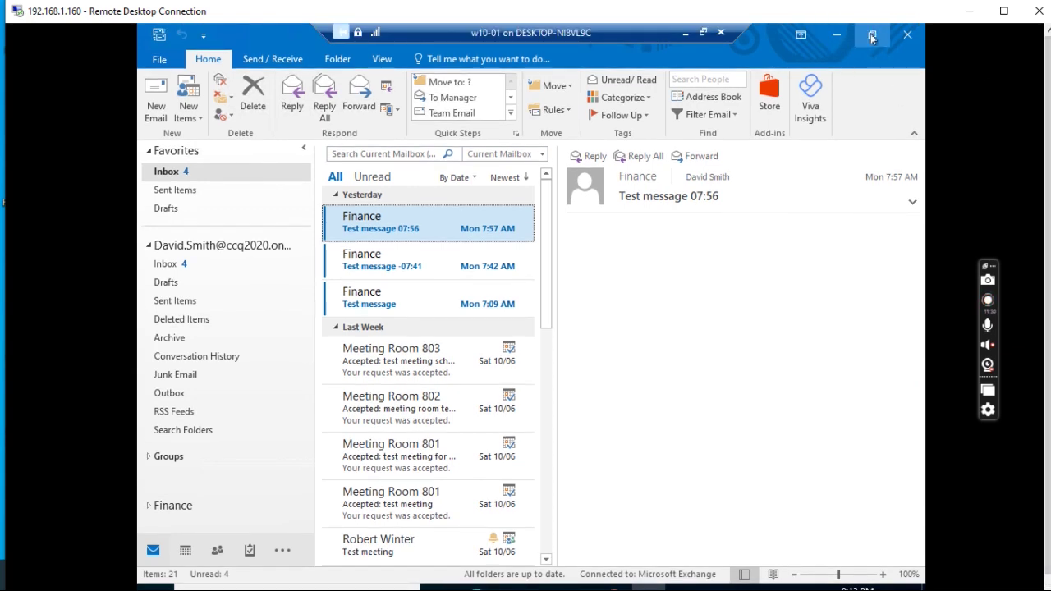
drag(589, 34, 450, 34)
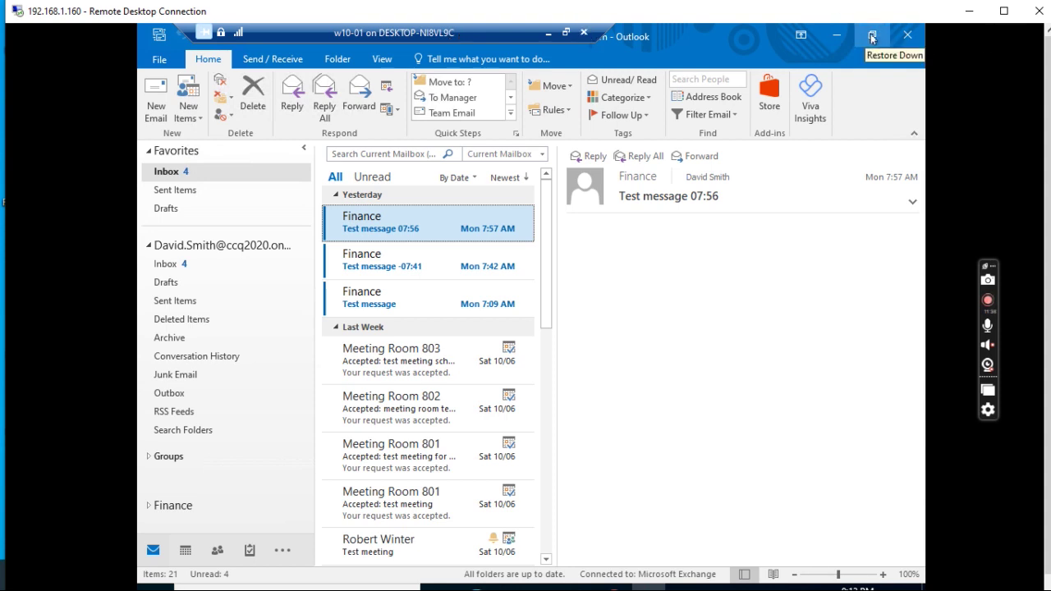
Minimize the virtual machine window, move PowerShell aside, and bring the Notepad notes forward.
click(565, 32)
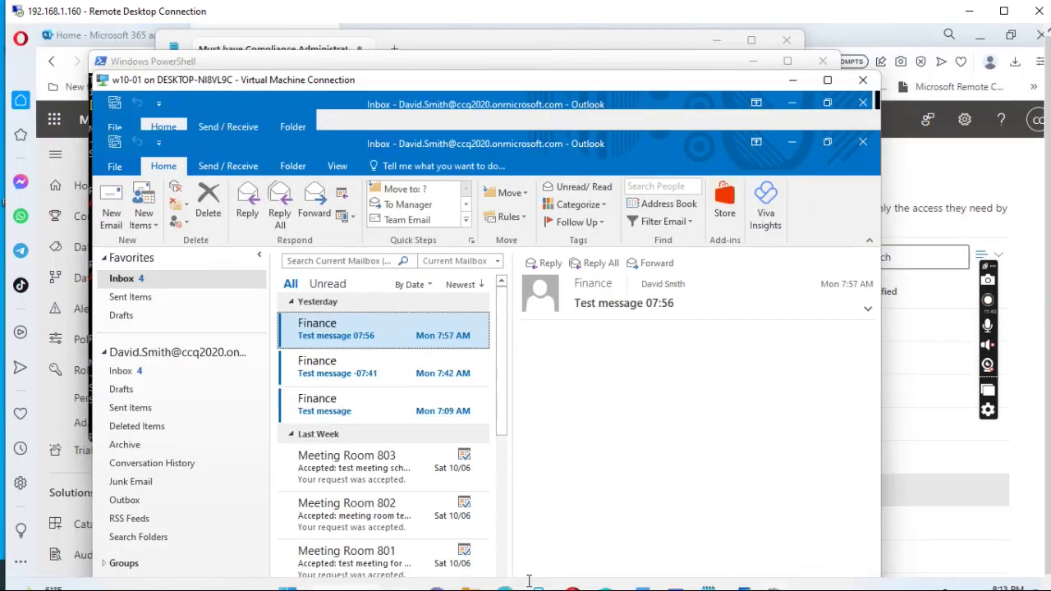
click(793, 80)
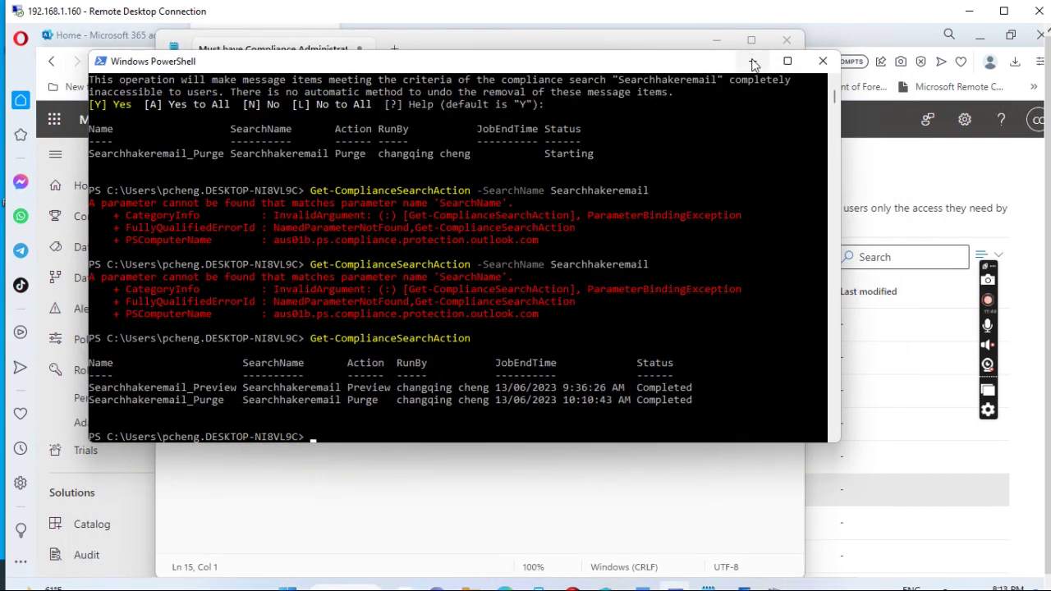
drag(723, 62, 719, 311)
click(609, 53)
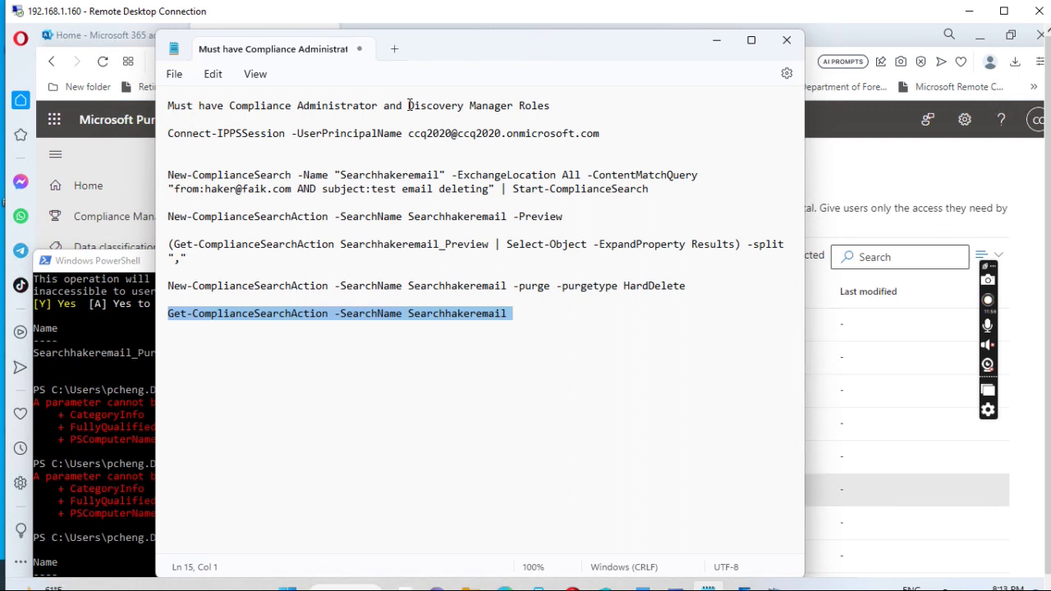
Change Discovery to eDiscovery on the roles line and delete -SearchName Searchhakeremail from the last command.
click(409, 105)
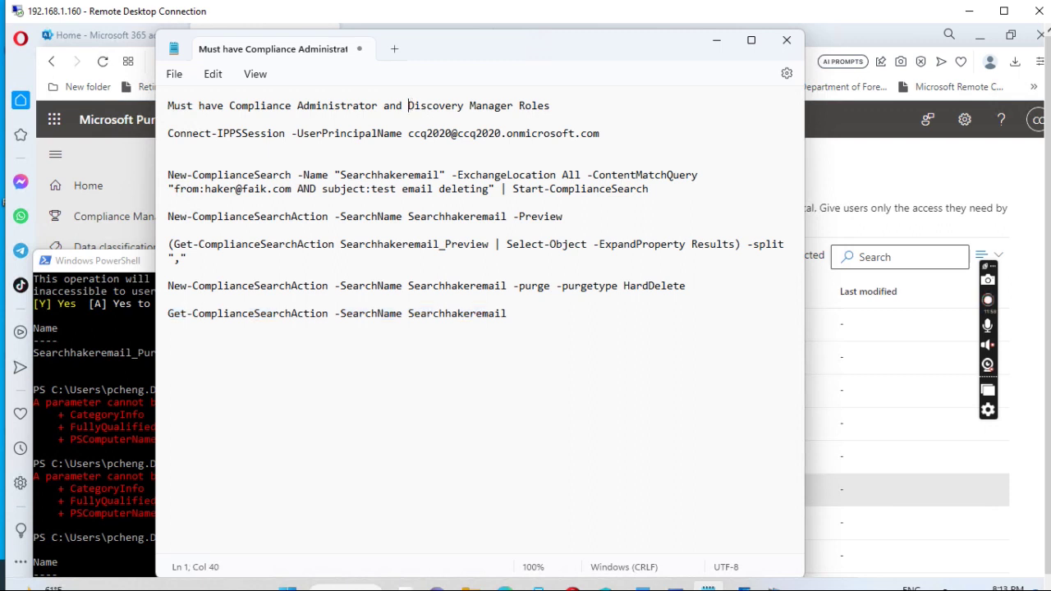
text(e)
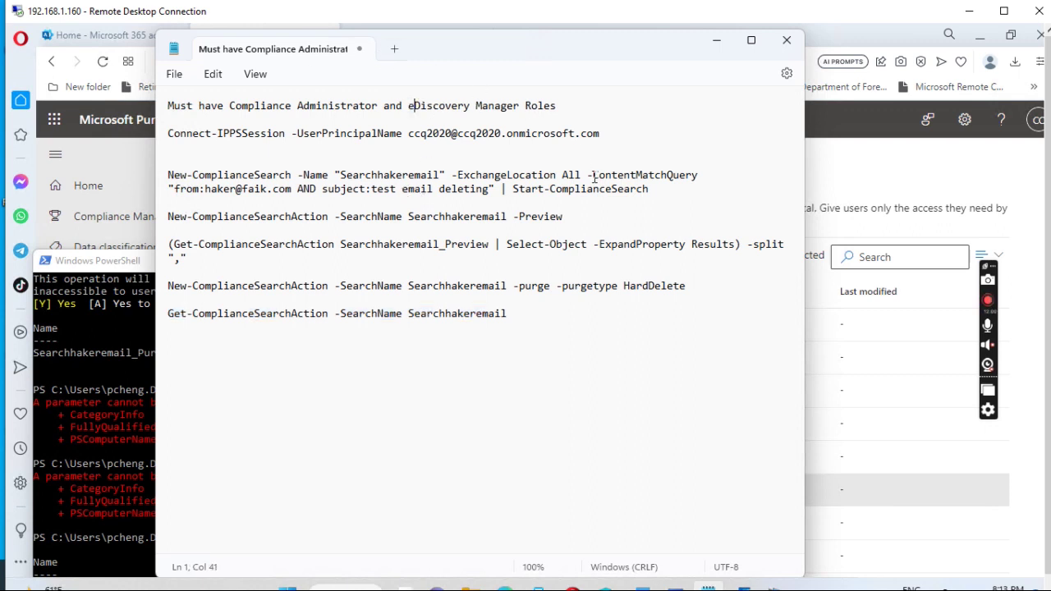
click(339, 316)
drag(335, 315, 516, 317)
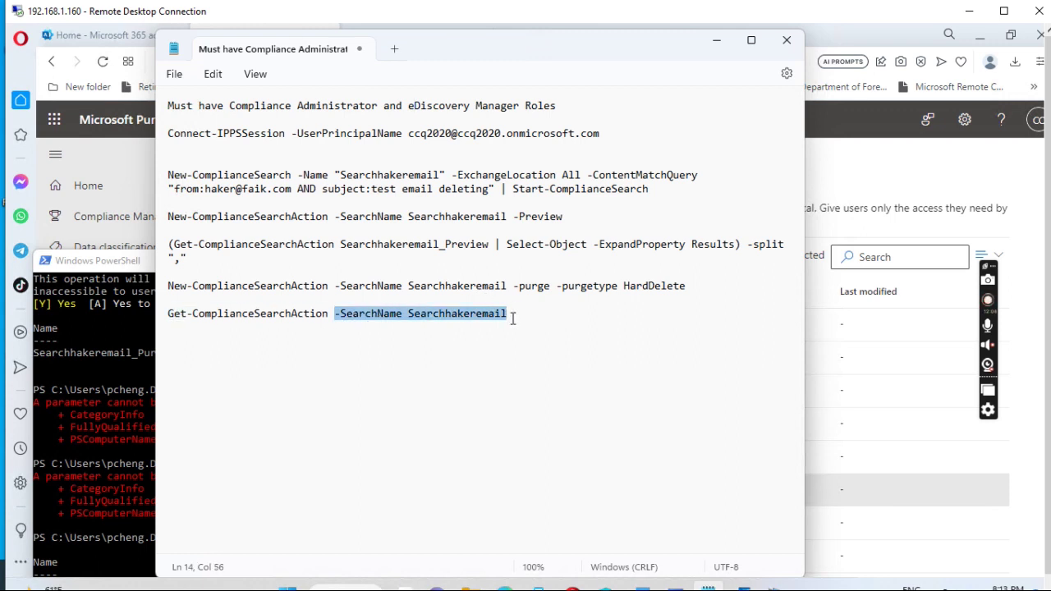
key(BackSpace)
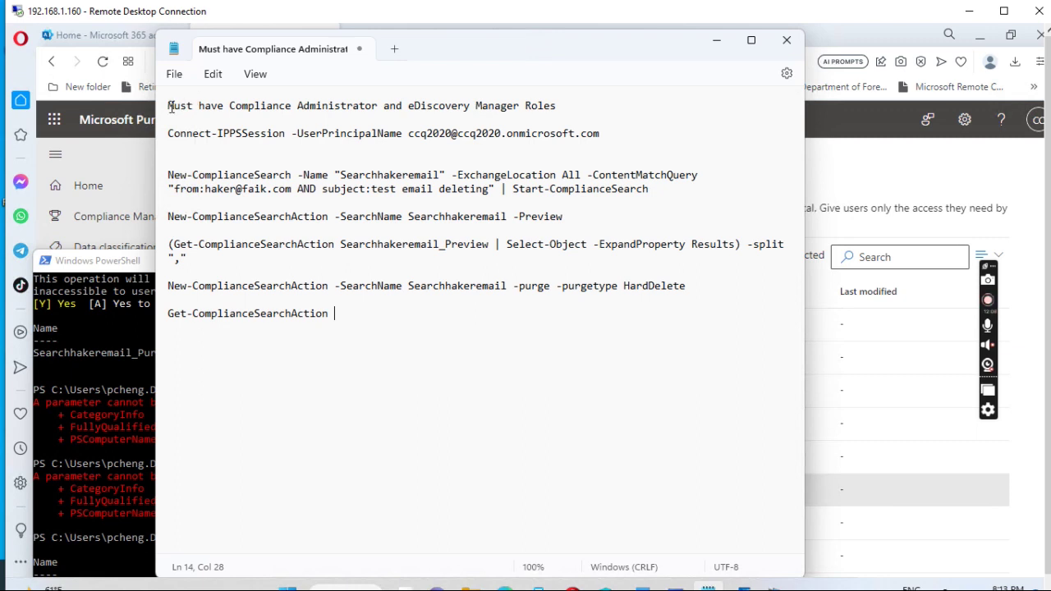
drag(169, 106, 521, 45)
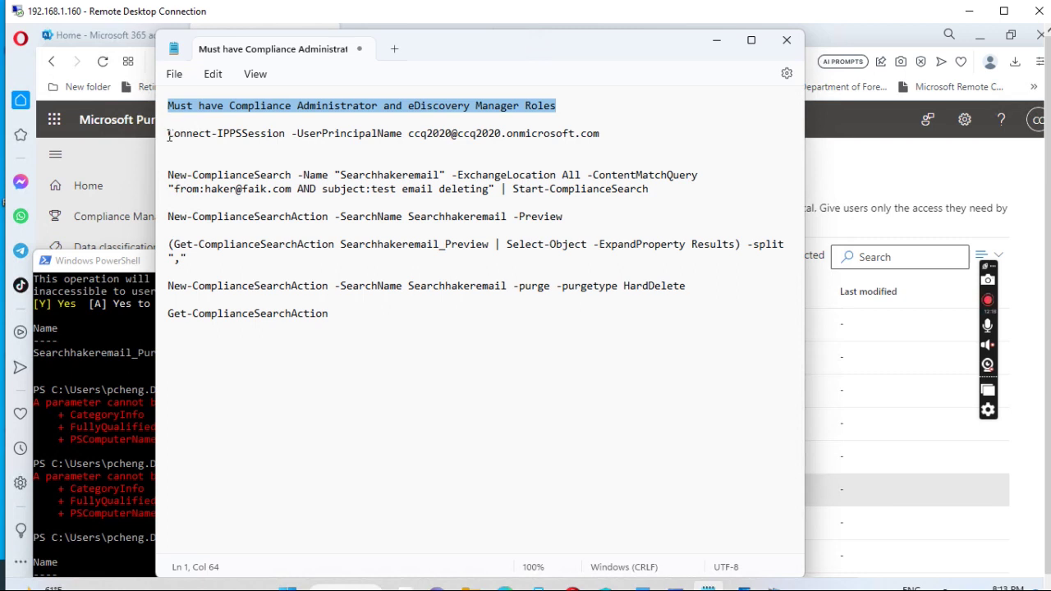
drag(168, 137, 609, 134)
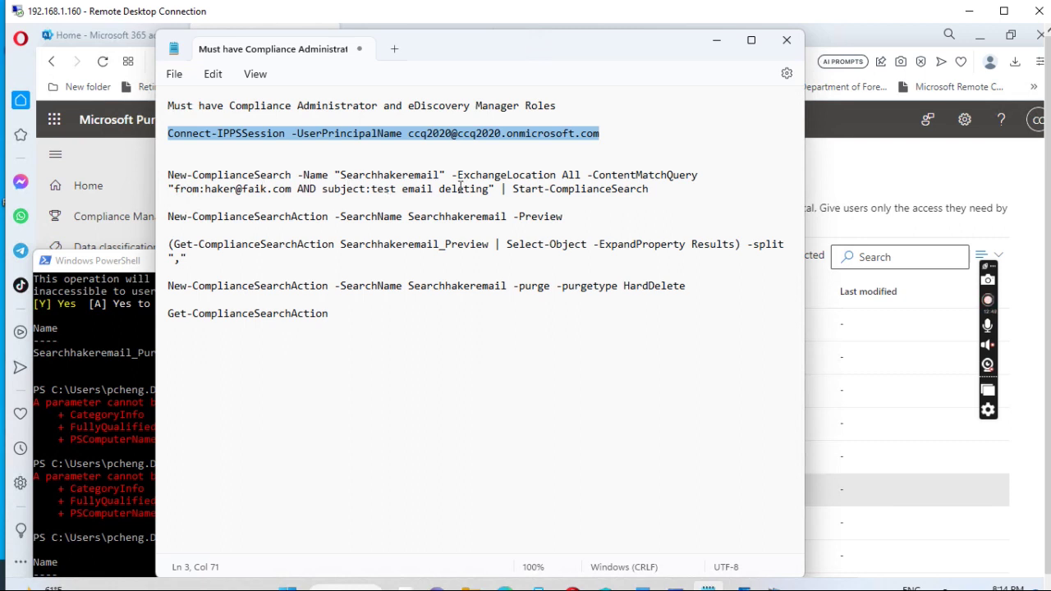
drag(506, 190, 648, 190)
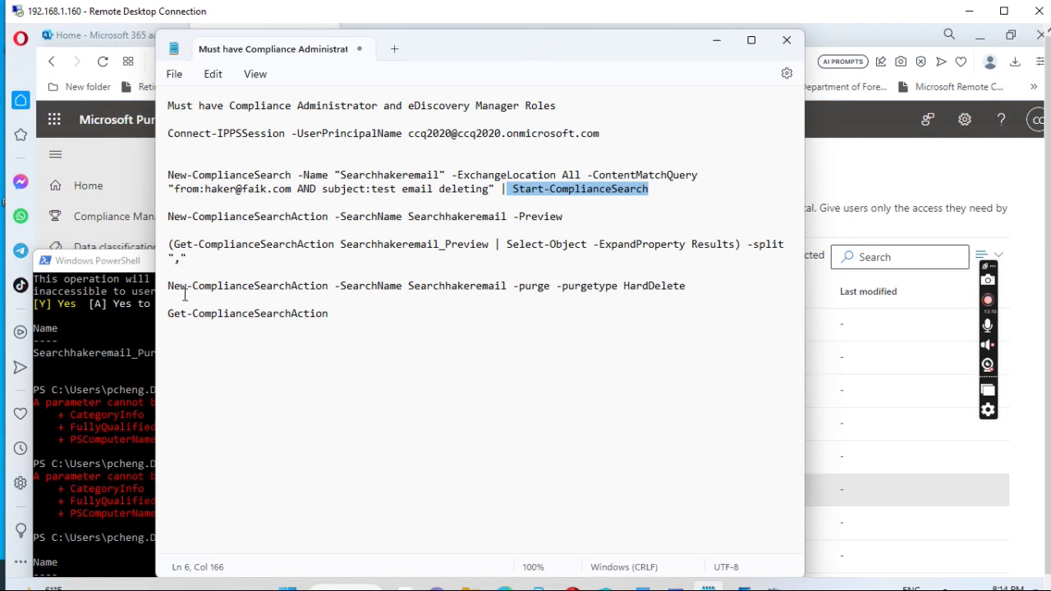
drag(168, 286, 689, 290)
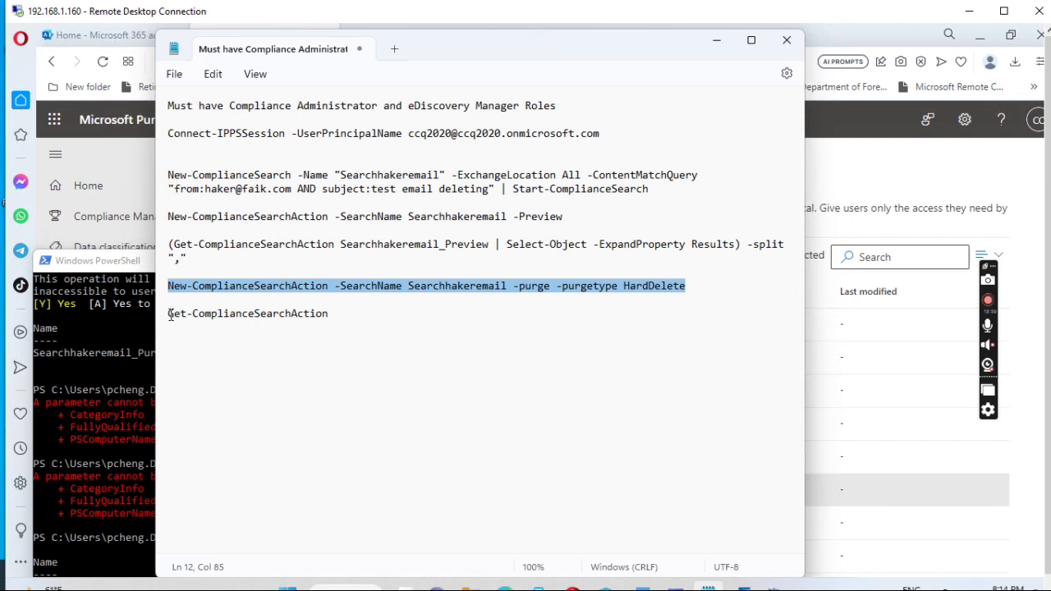
drag(170, 314, 331, 315)
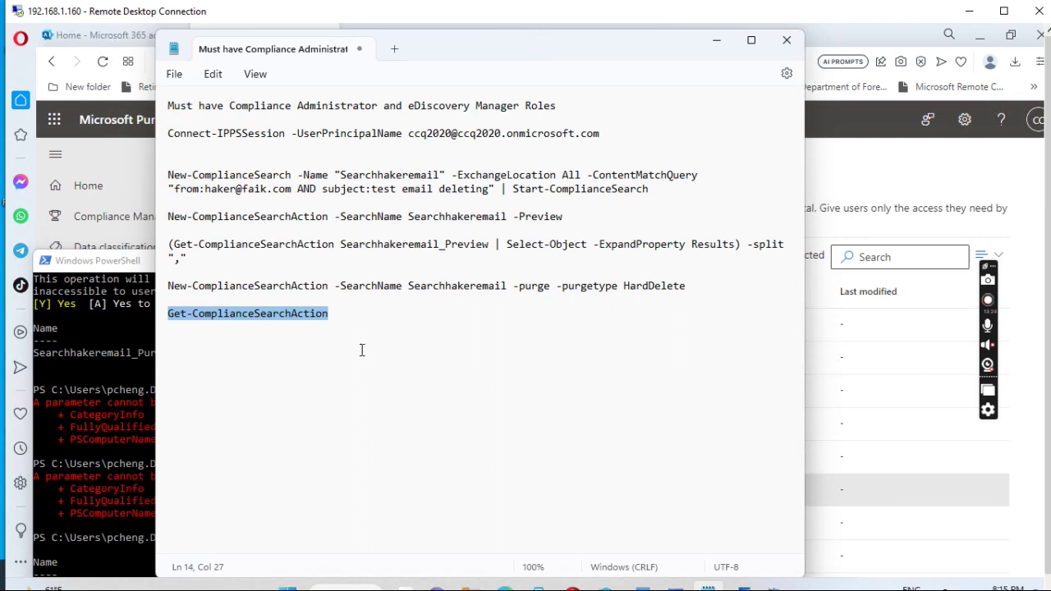